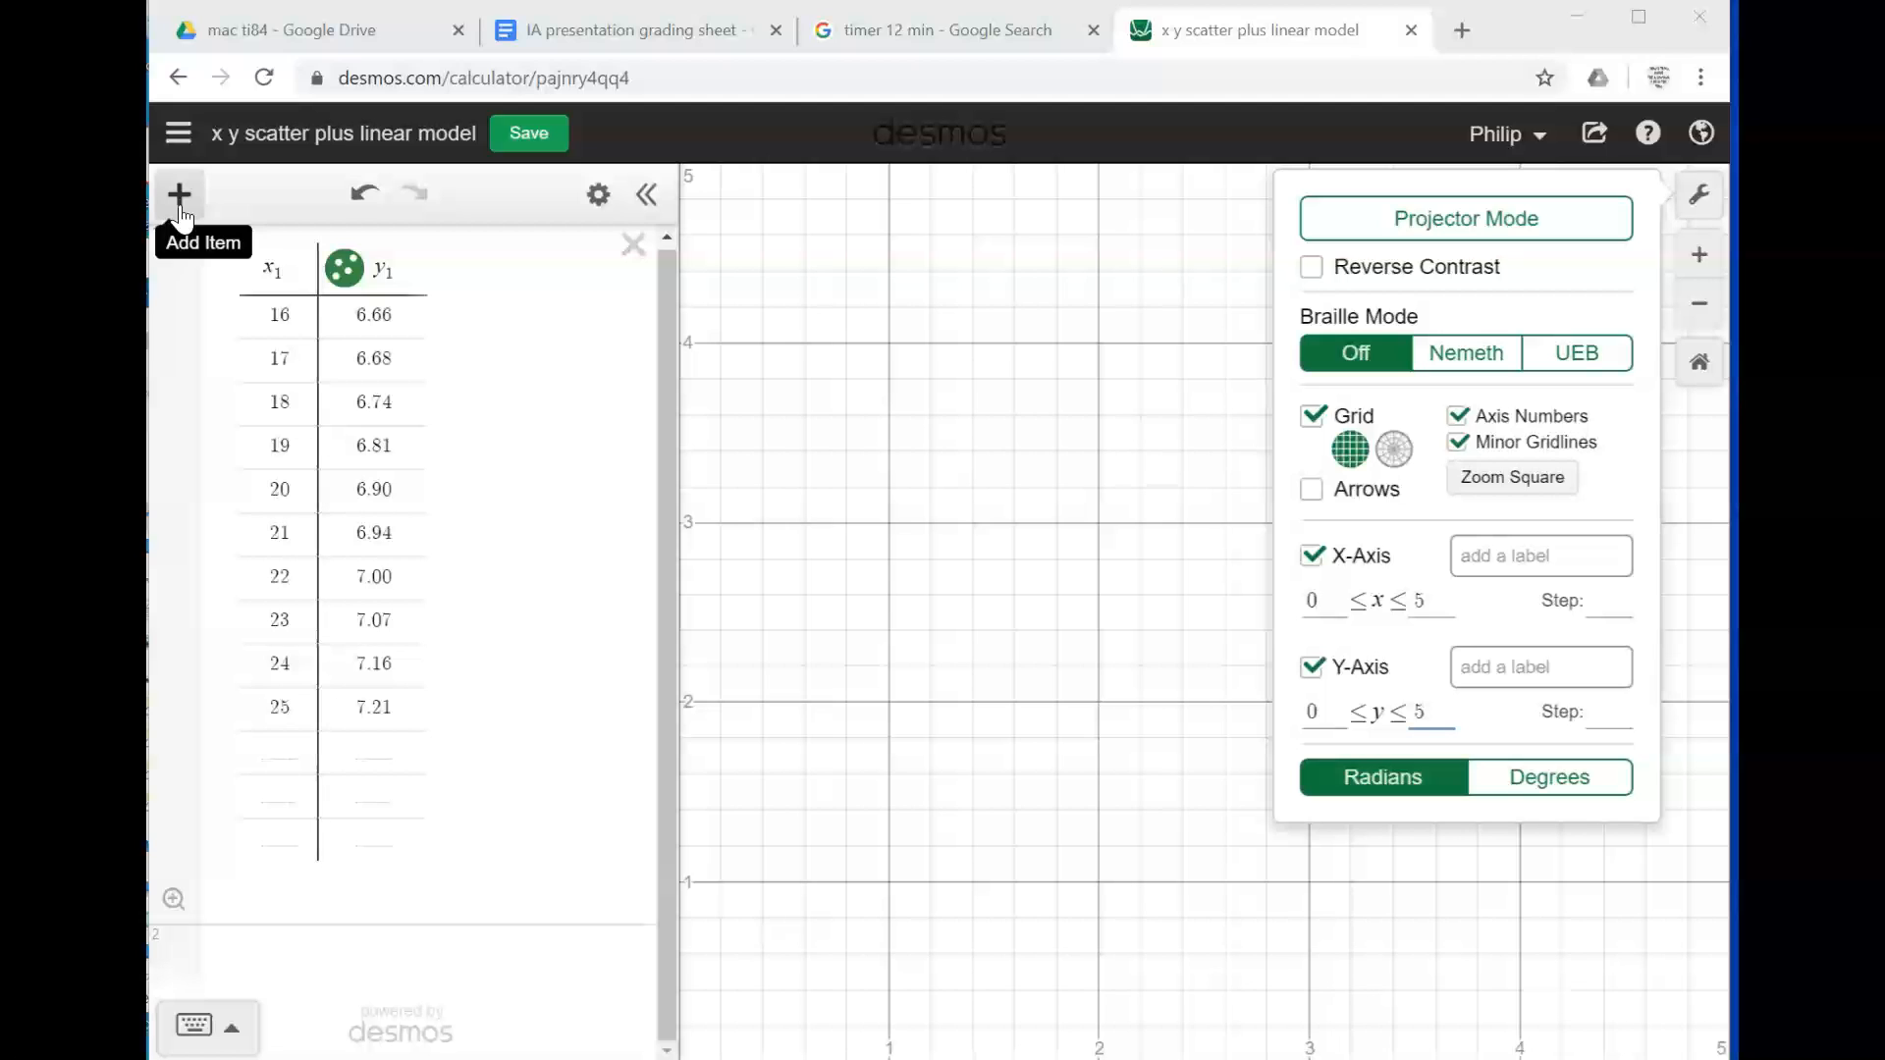
Step: Add a second table with the points (1, 2) and (2, 4), and hide its plotted points
click(180, 196)
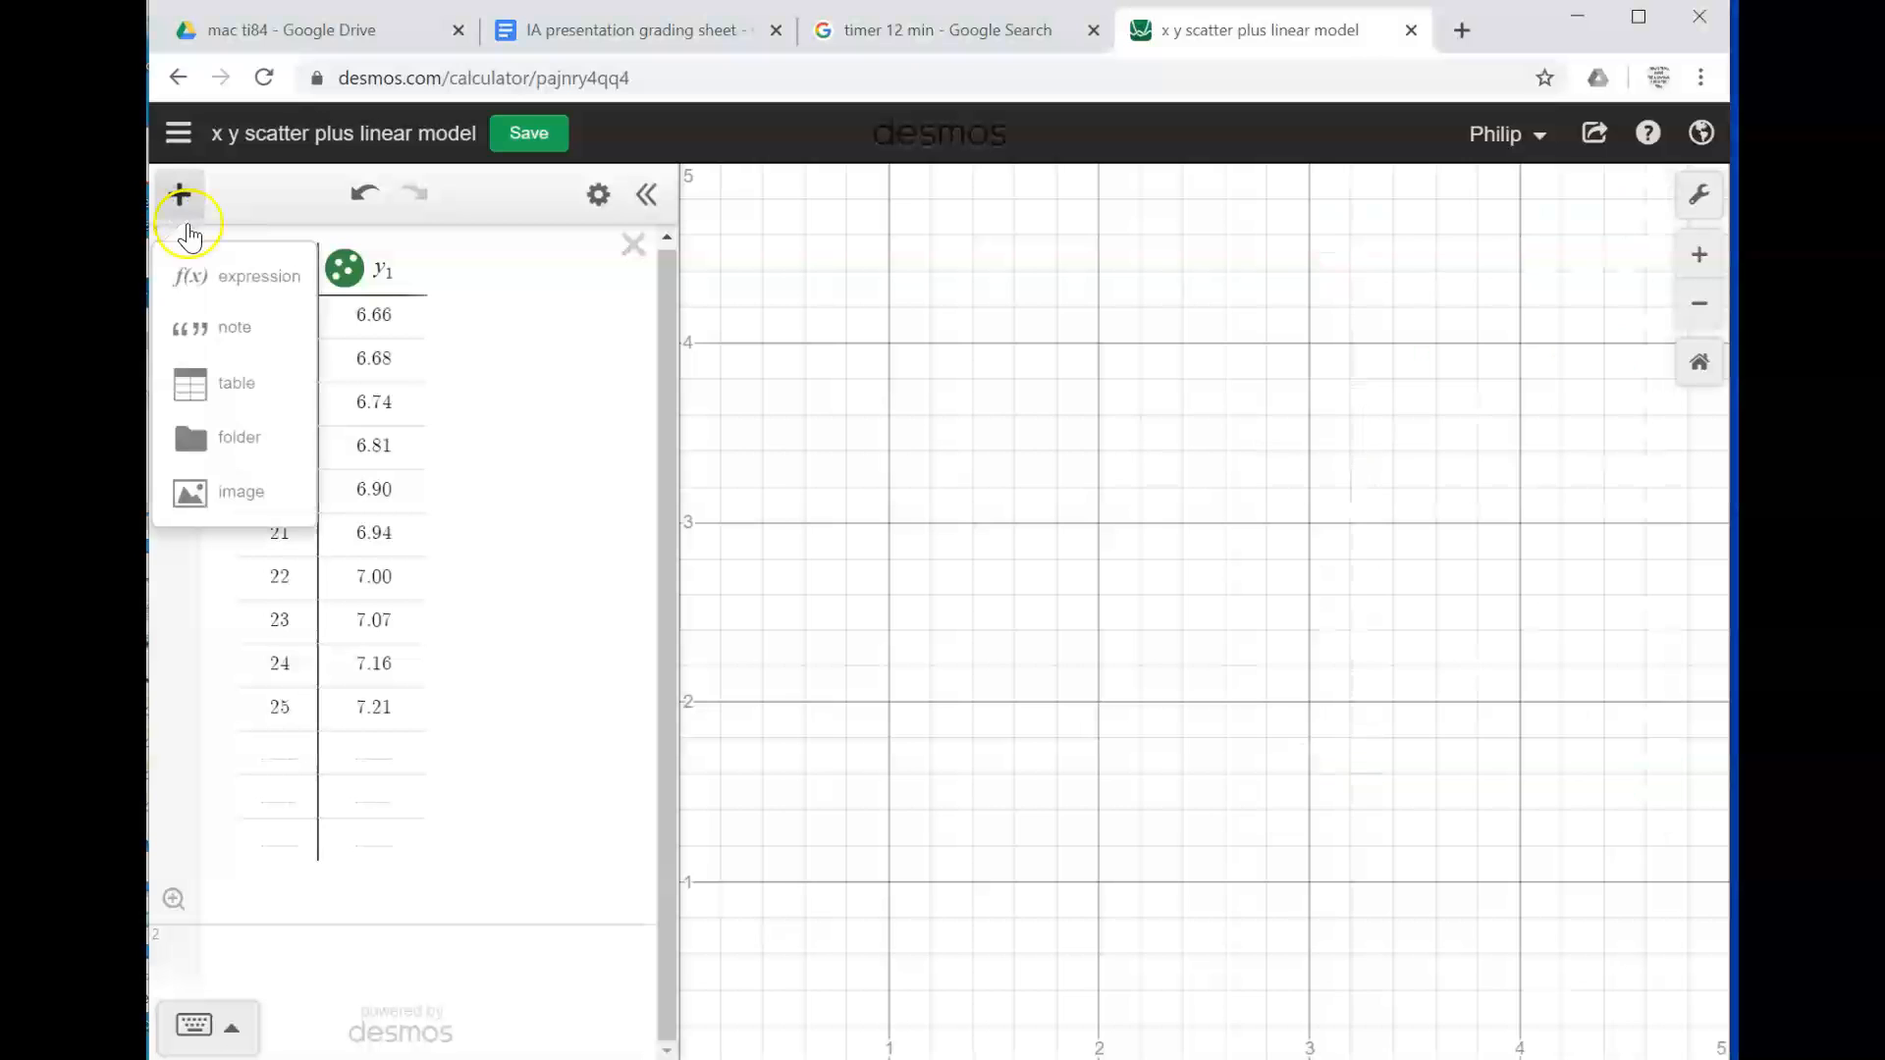
click(240, 385)
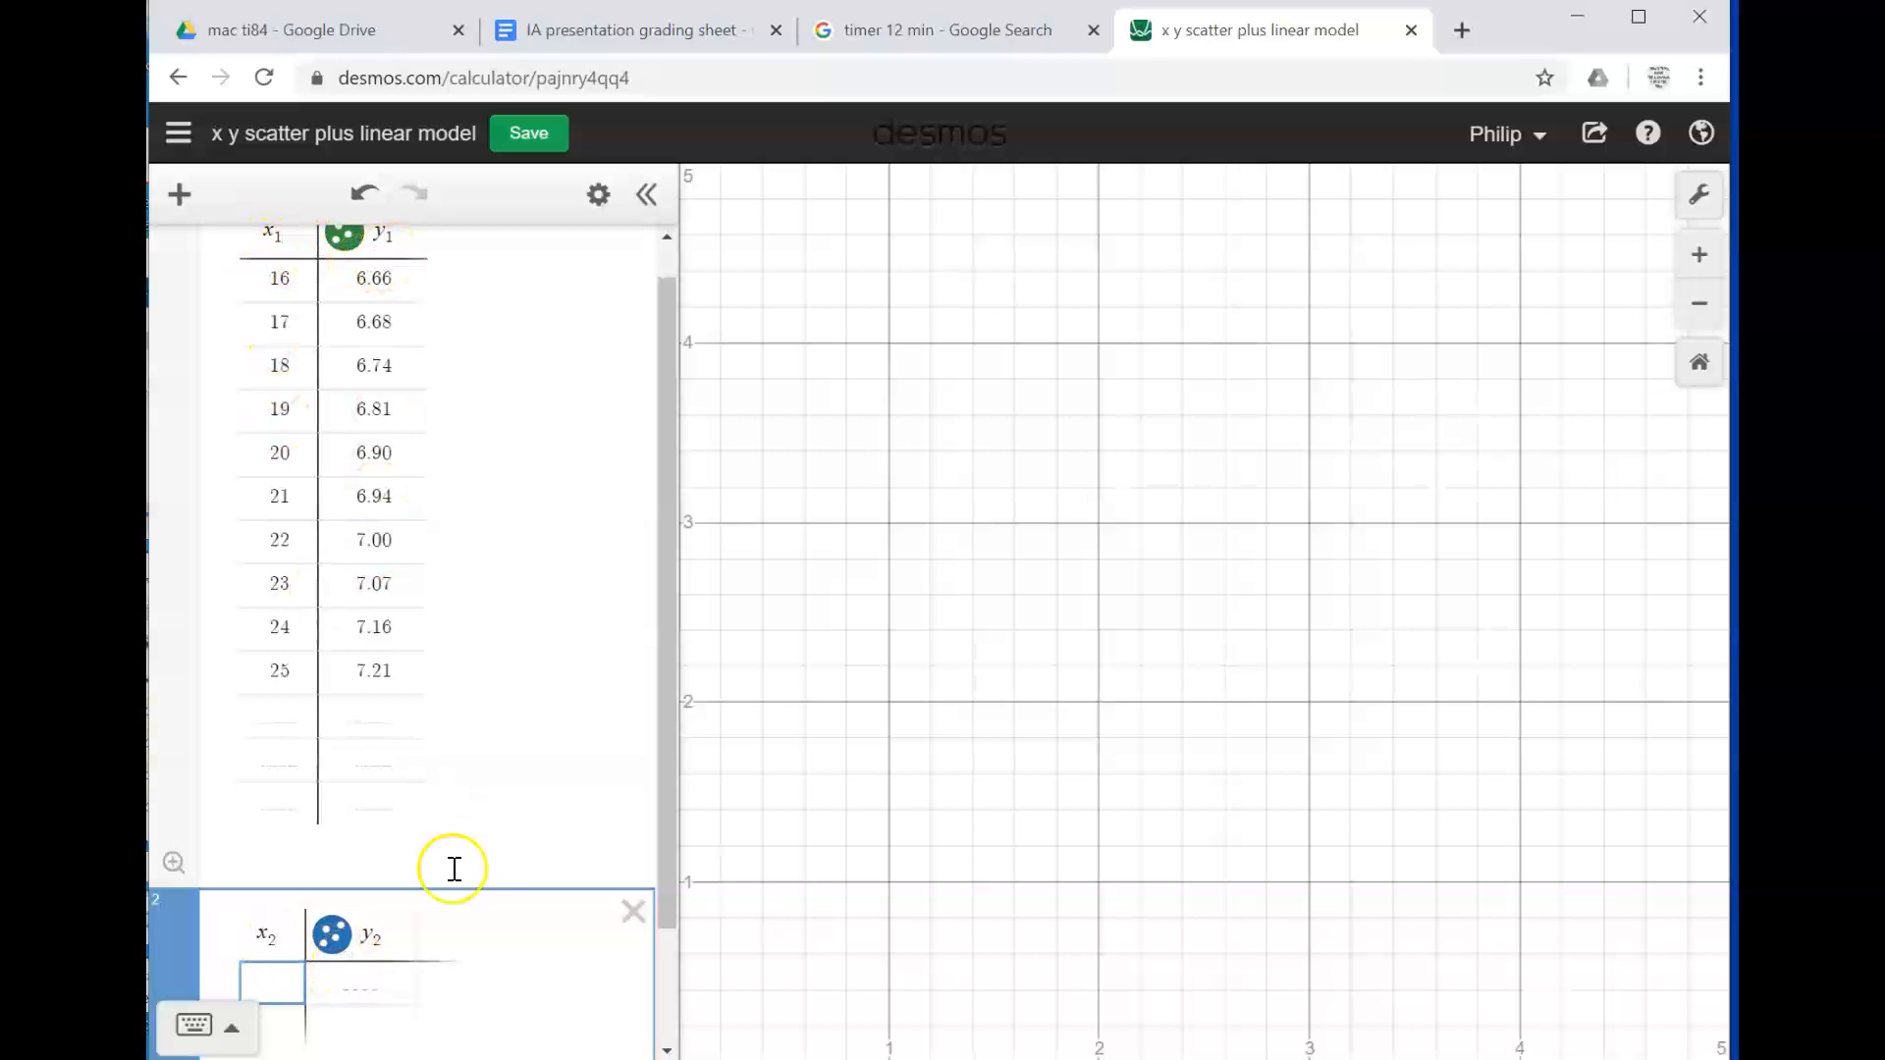
scroll(384, 941, down, 2)
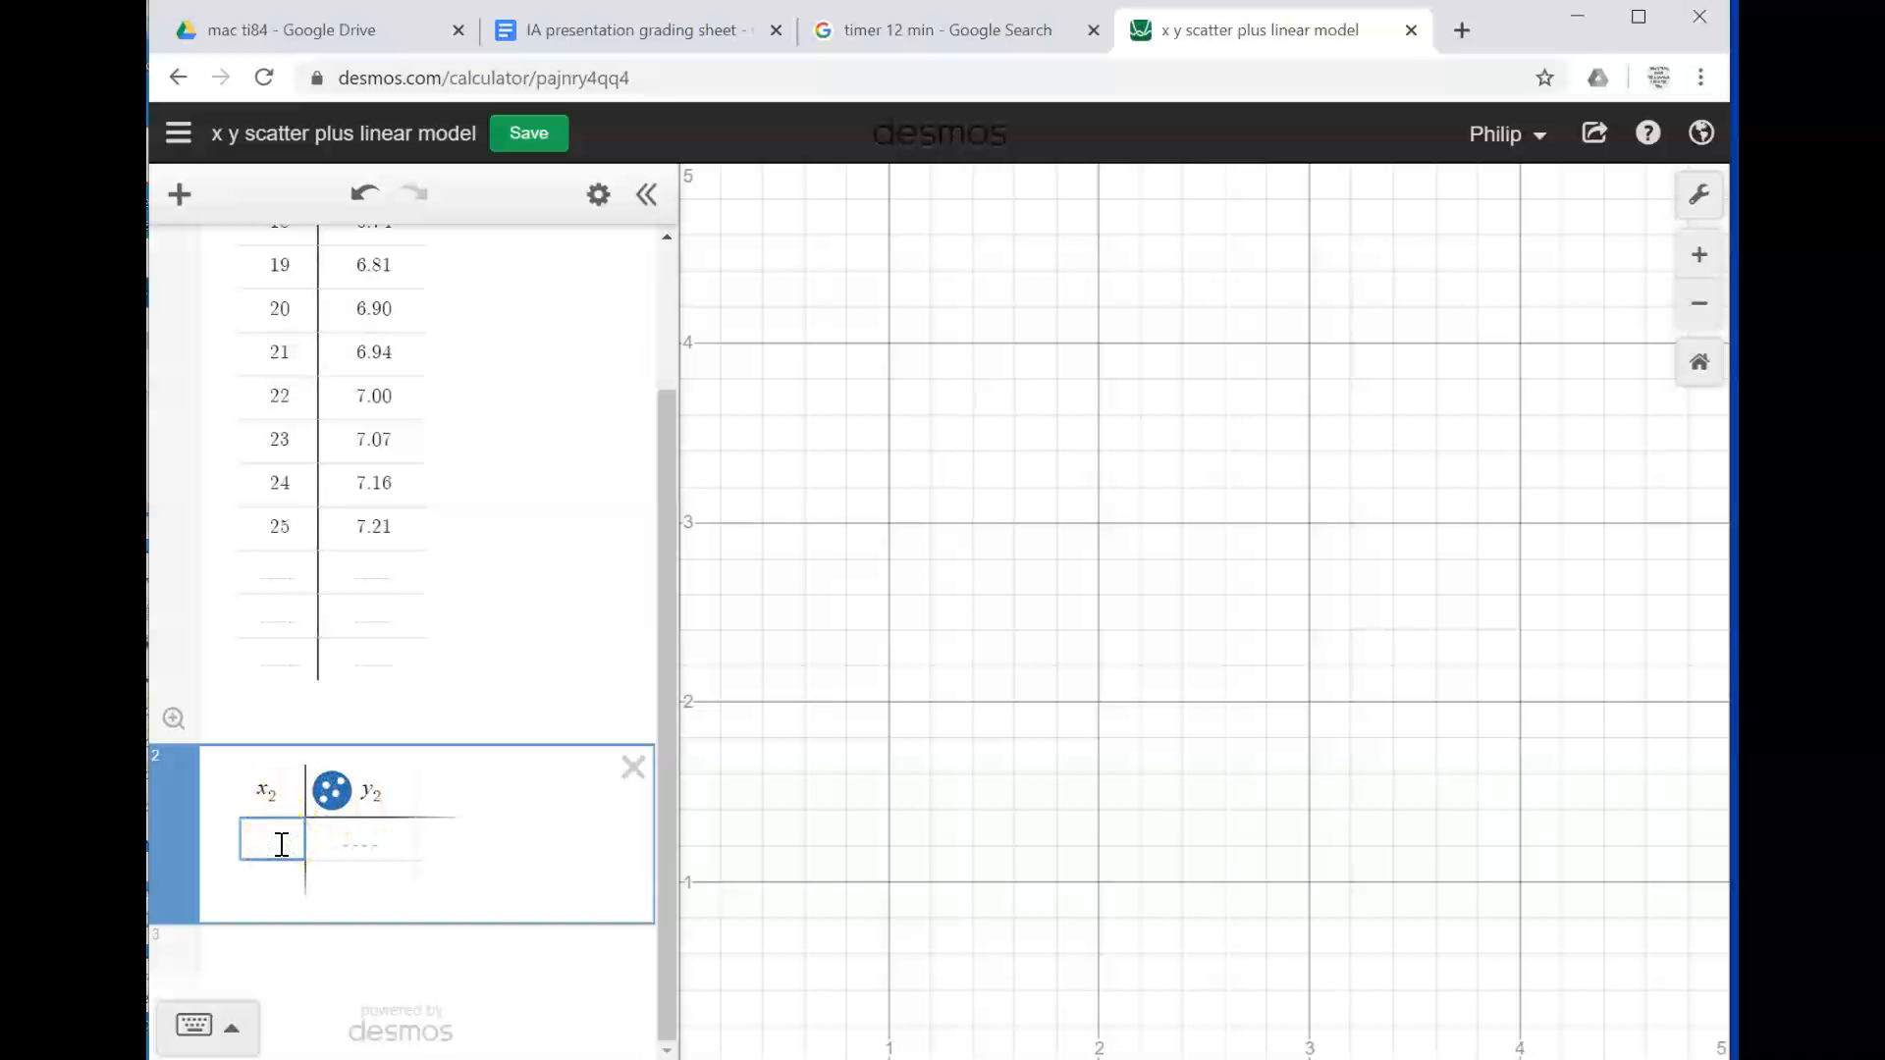
text(1)
key(Tab)
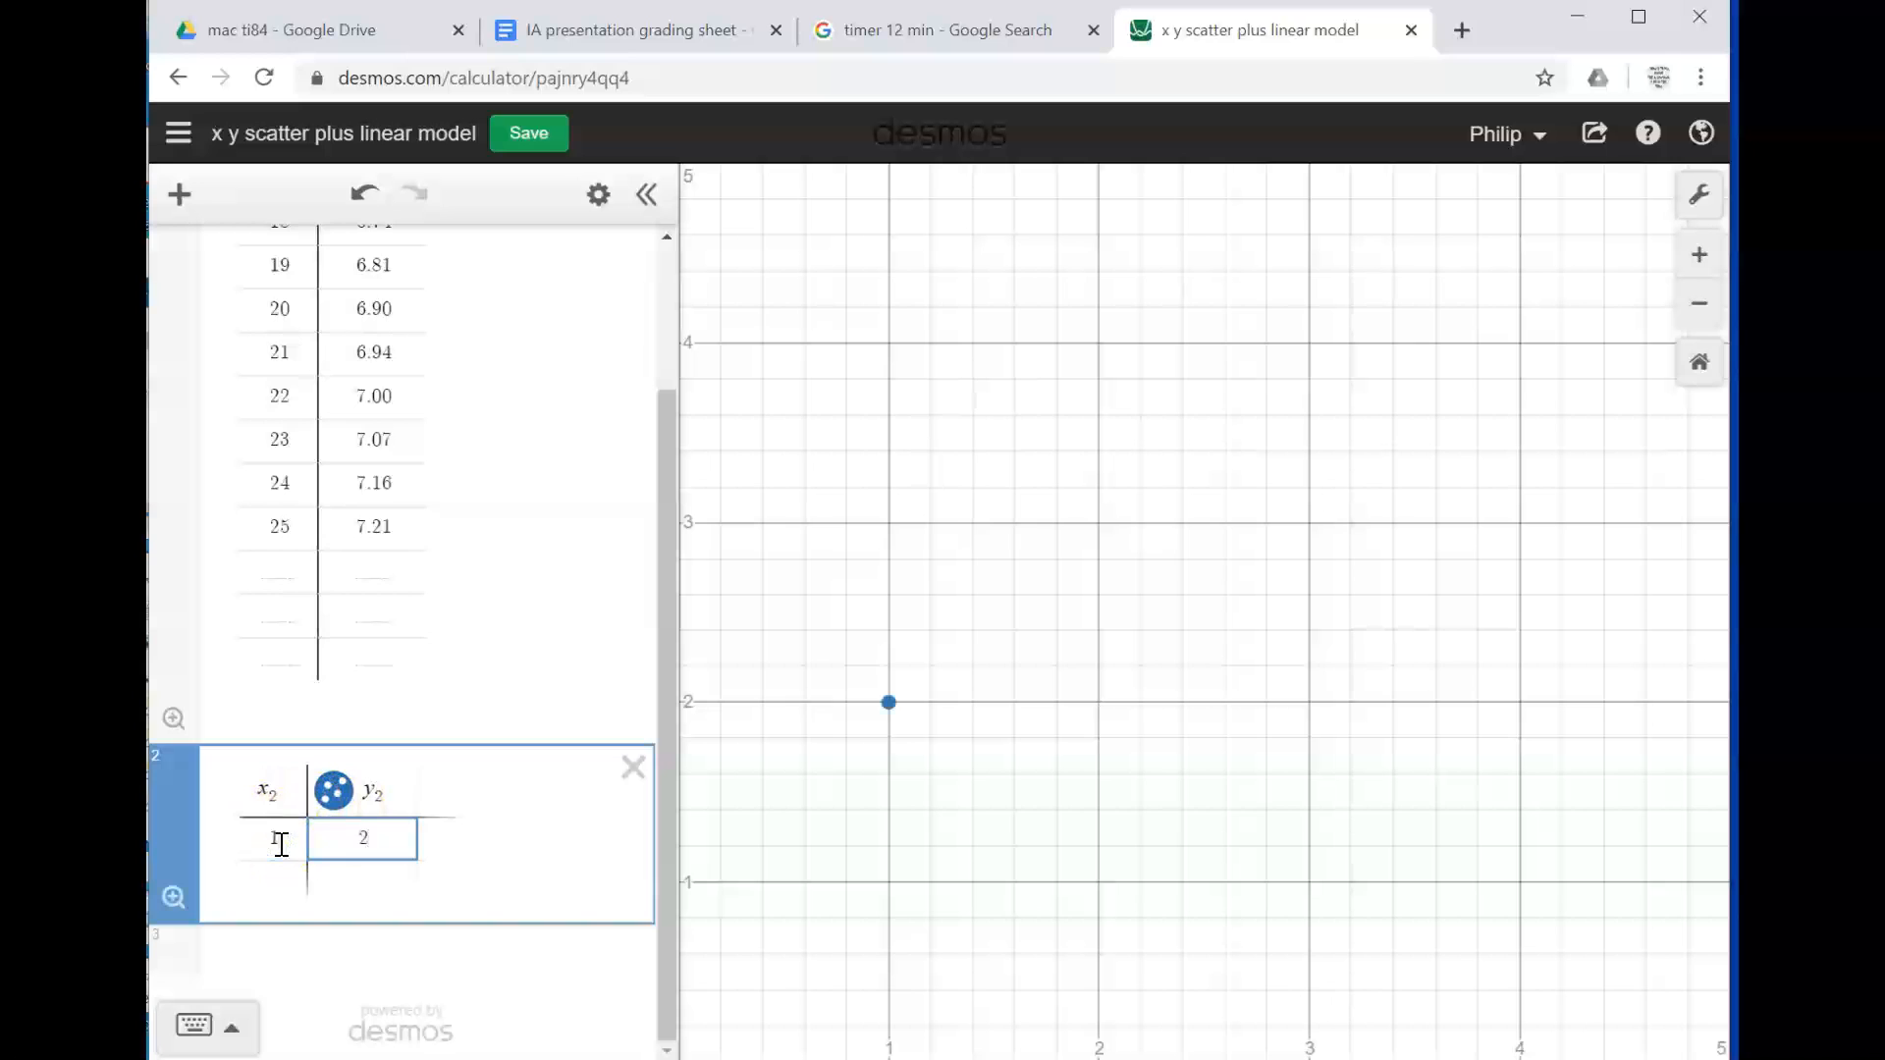
key(Return)
text(2)
key(Tab)
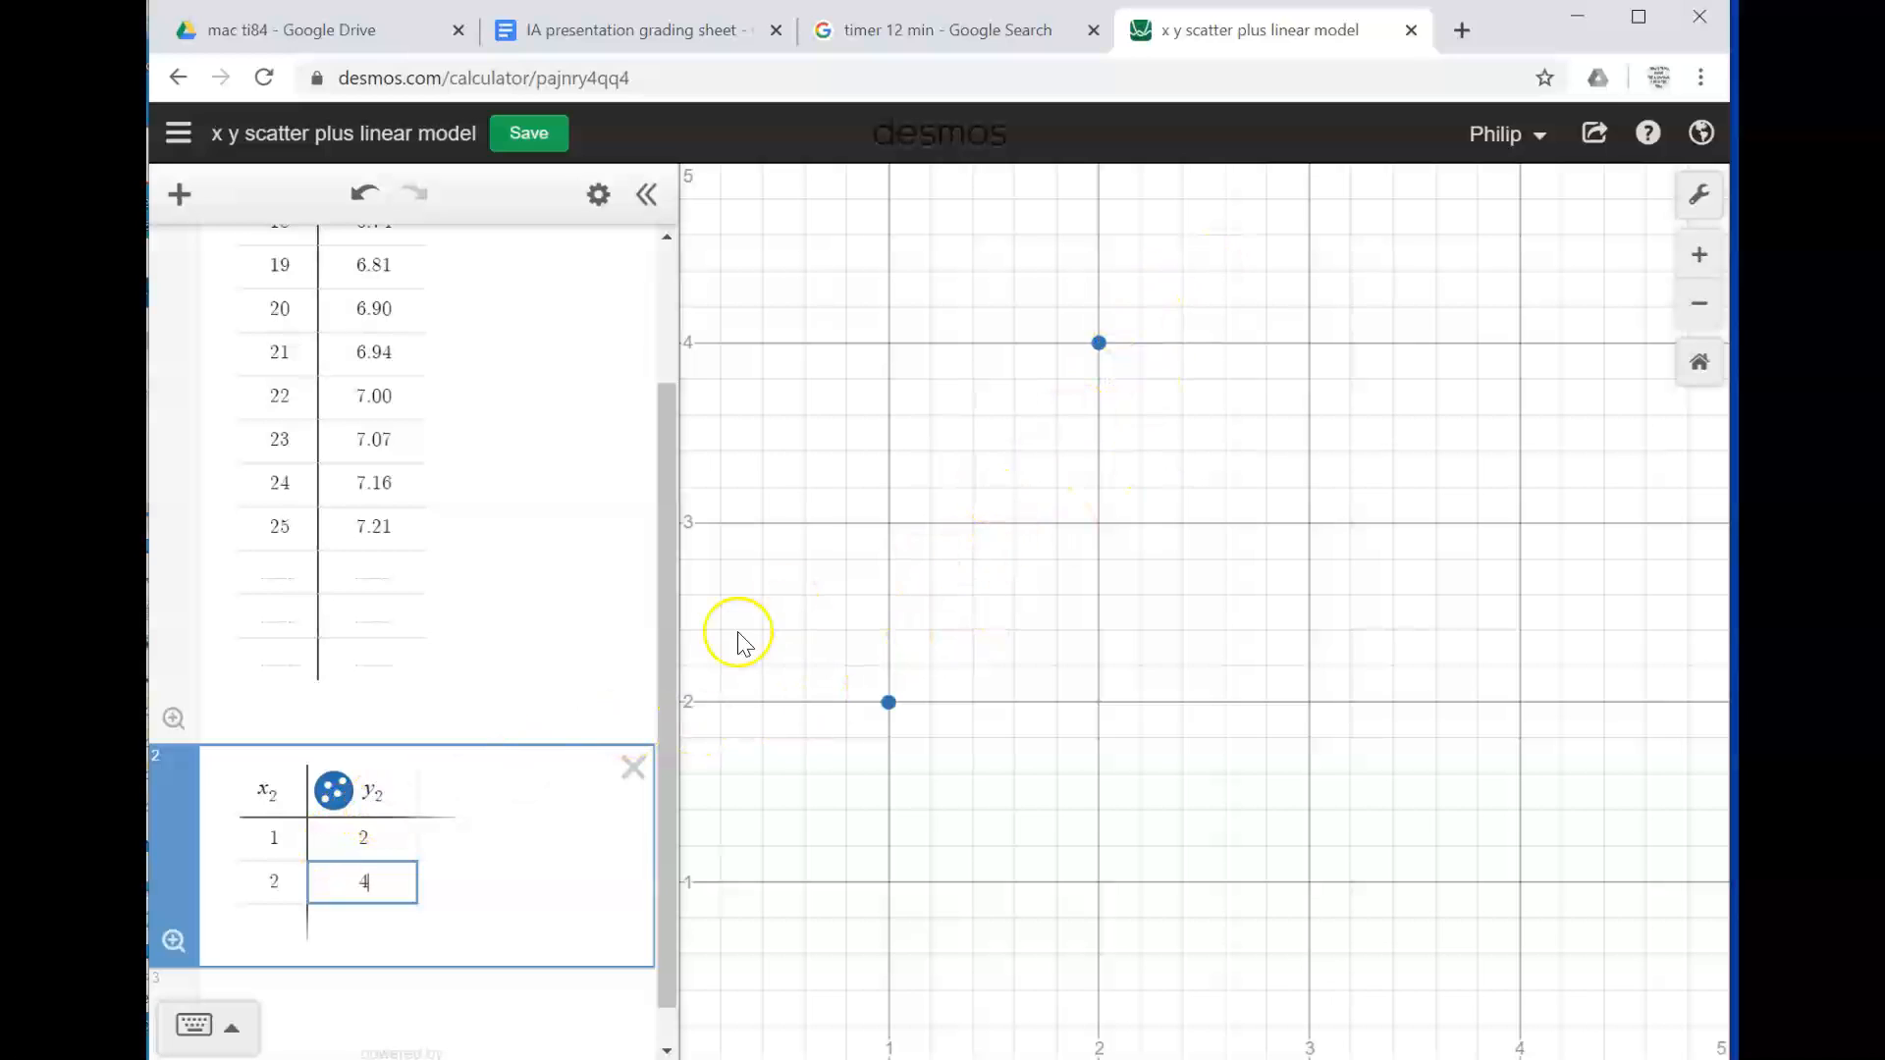
click(334, 791)
scroll(499, 540, up, 2)
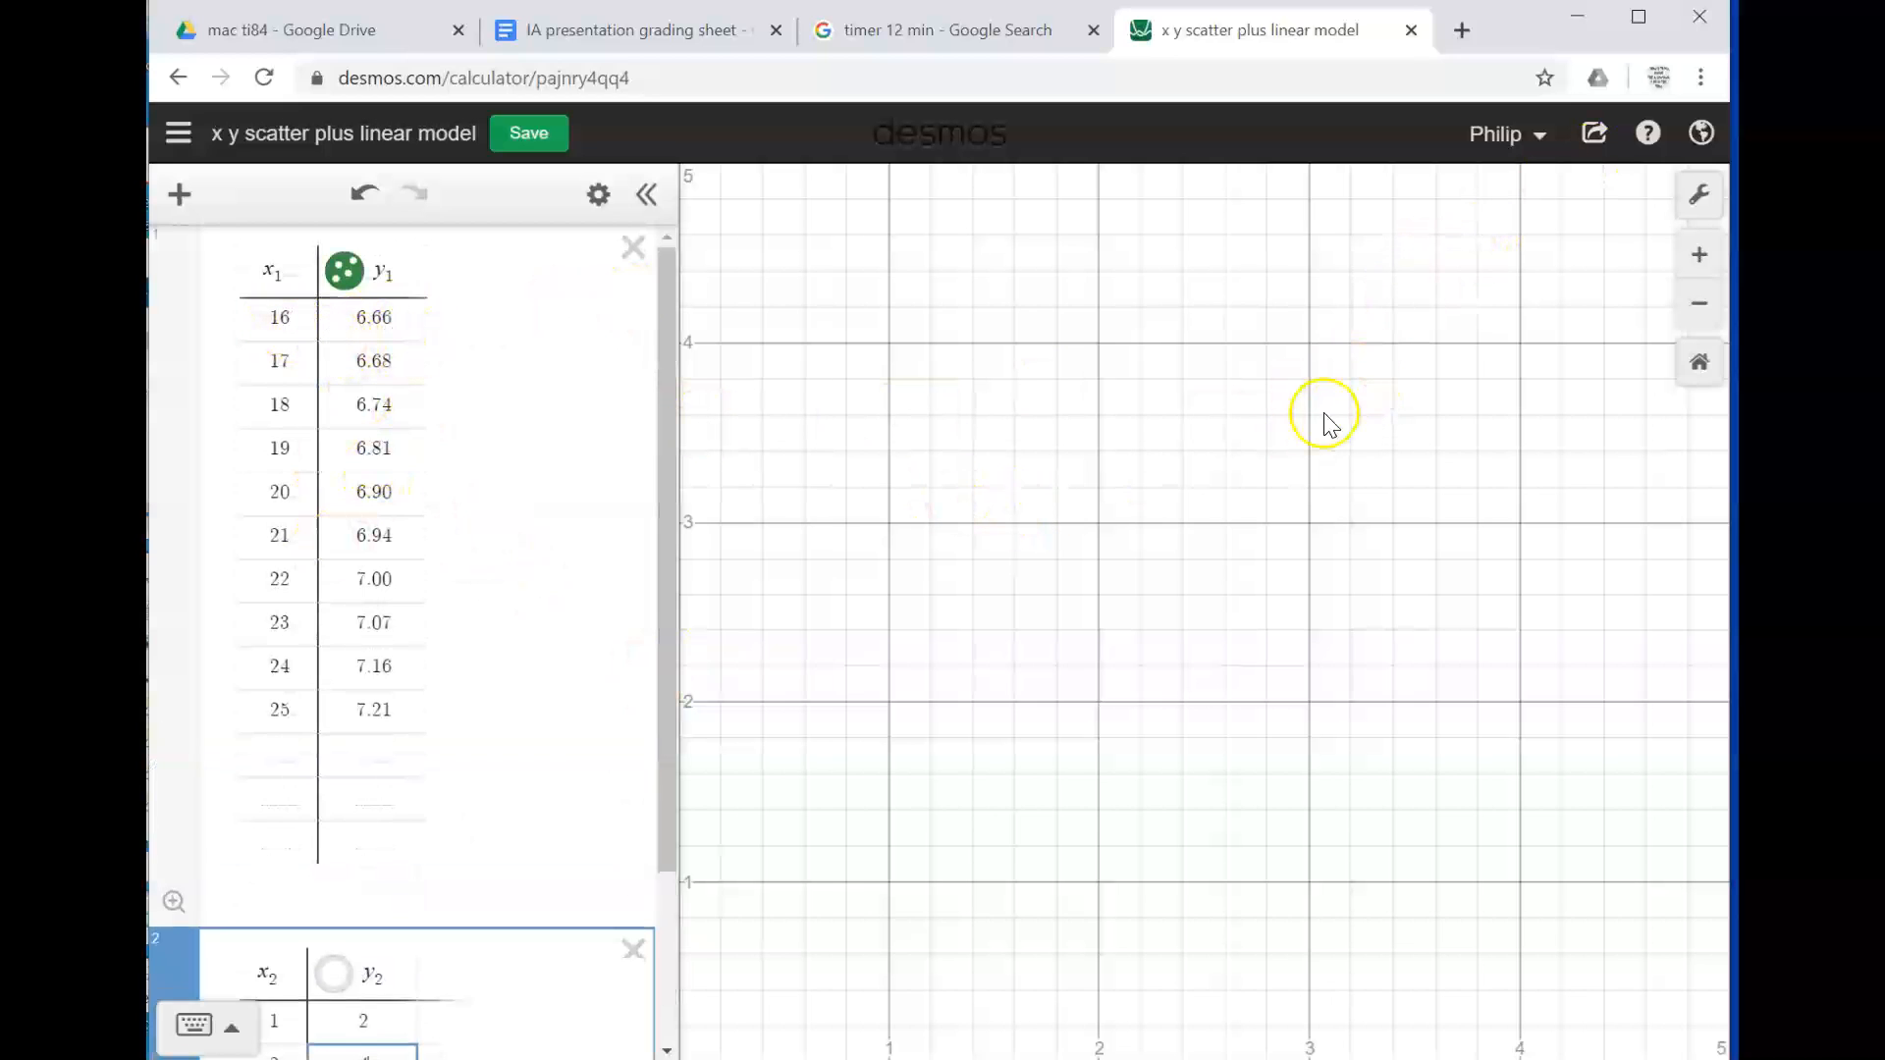
Step: Zoom out and pan the graph to locate all the scatter points of the first table
scroll(1359, 485, down, 3)
scroll(1357, 484, down, 5)
scroll(1357, 481, down, 1)
drag(1376, 433, 1272, 626)
scroll(1357, 545, down, 4)
drag(1397, 485, 1090, 727)
scroll(1209, 636, down, 2)
drag(1218, 648, 1090, 619)
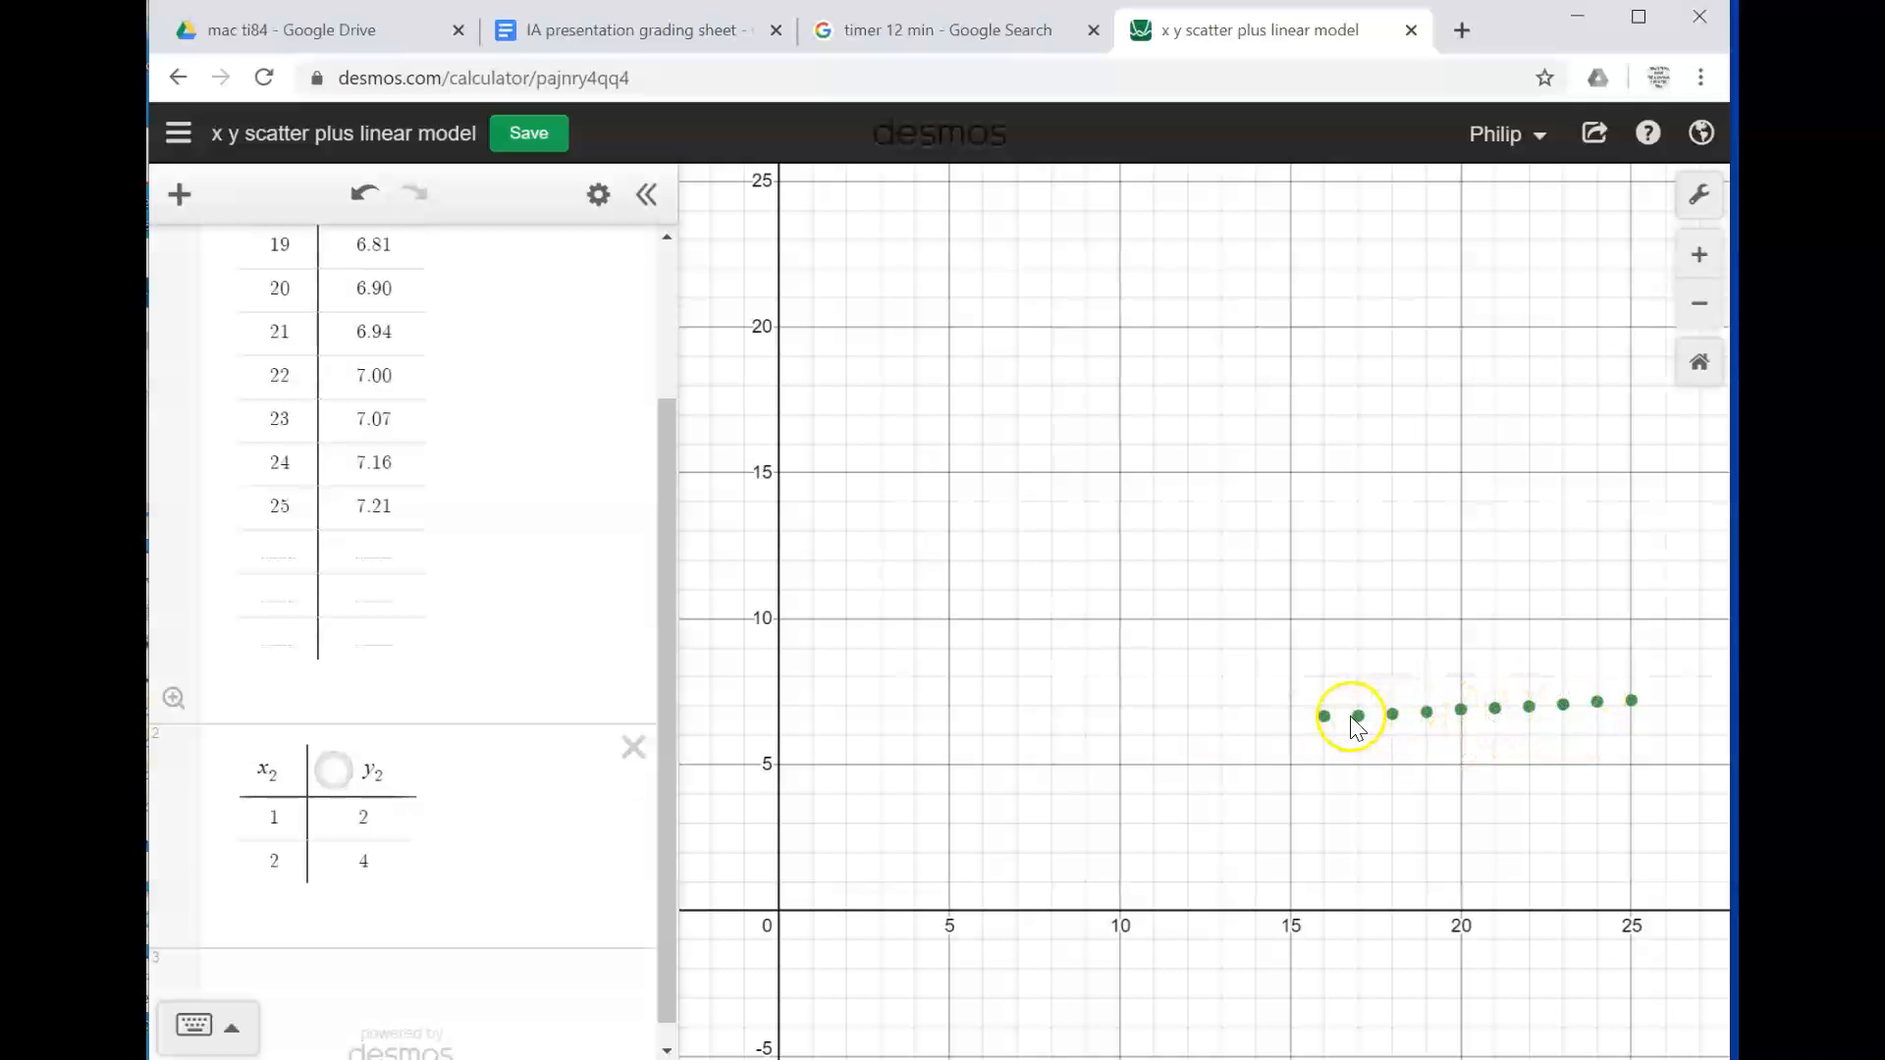
drag(1558, 793, 1246, 834)
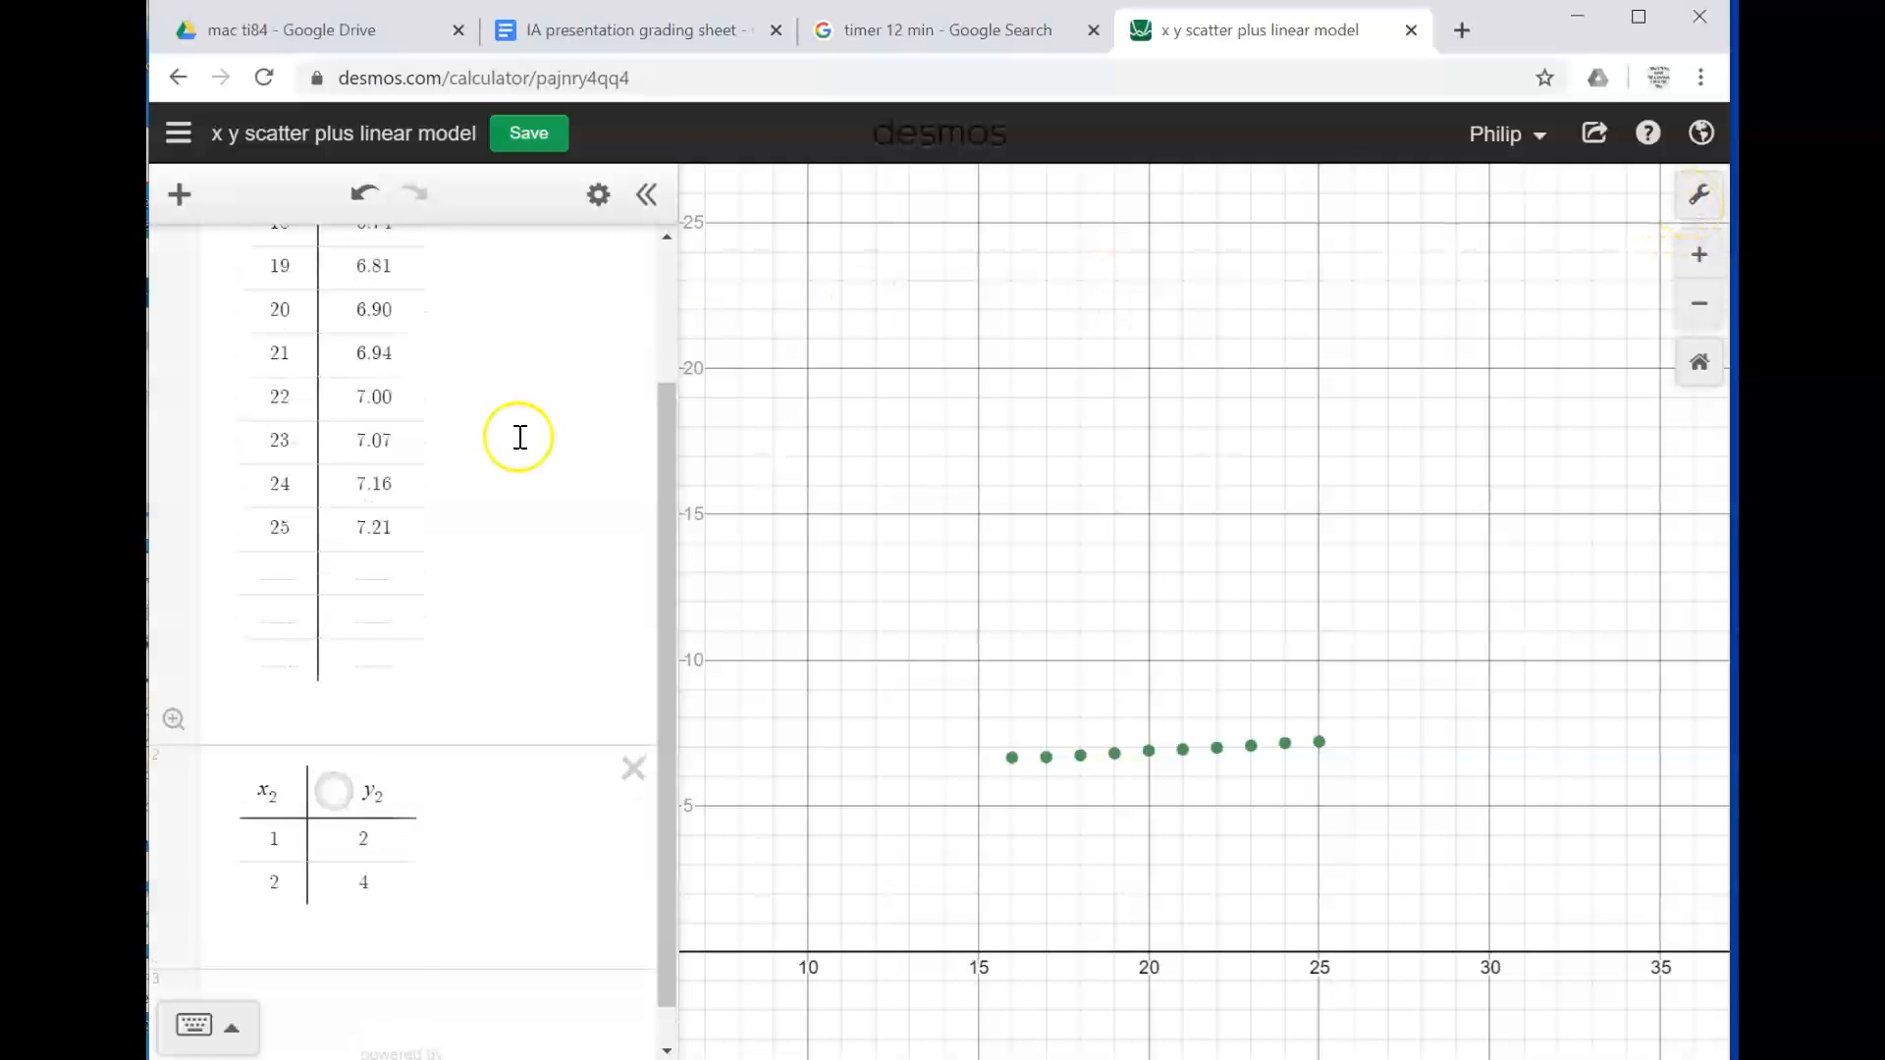
Step: Set the graph's x-axis range from 15 to 25
scroll(517, 438, up, 2)
click(1700, 194)
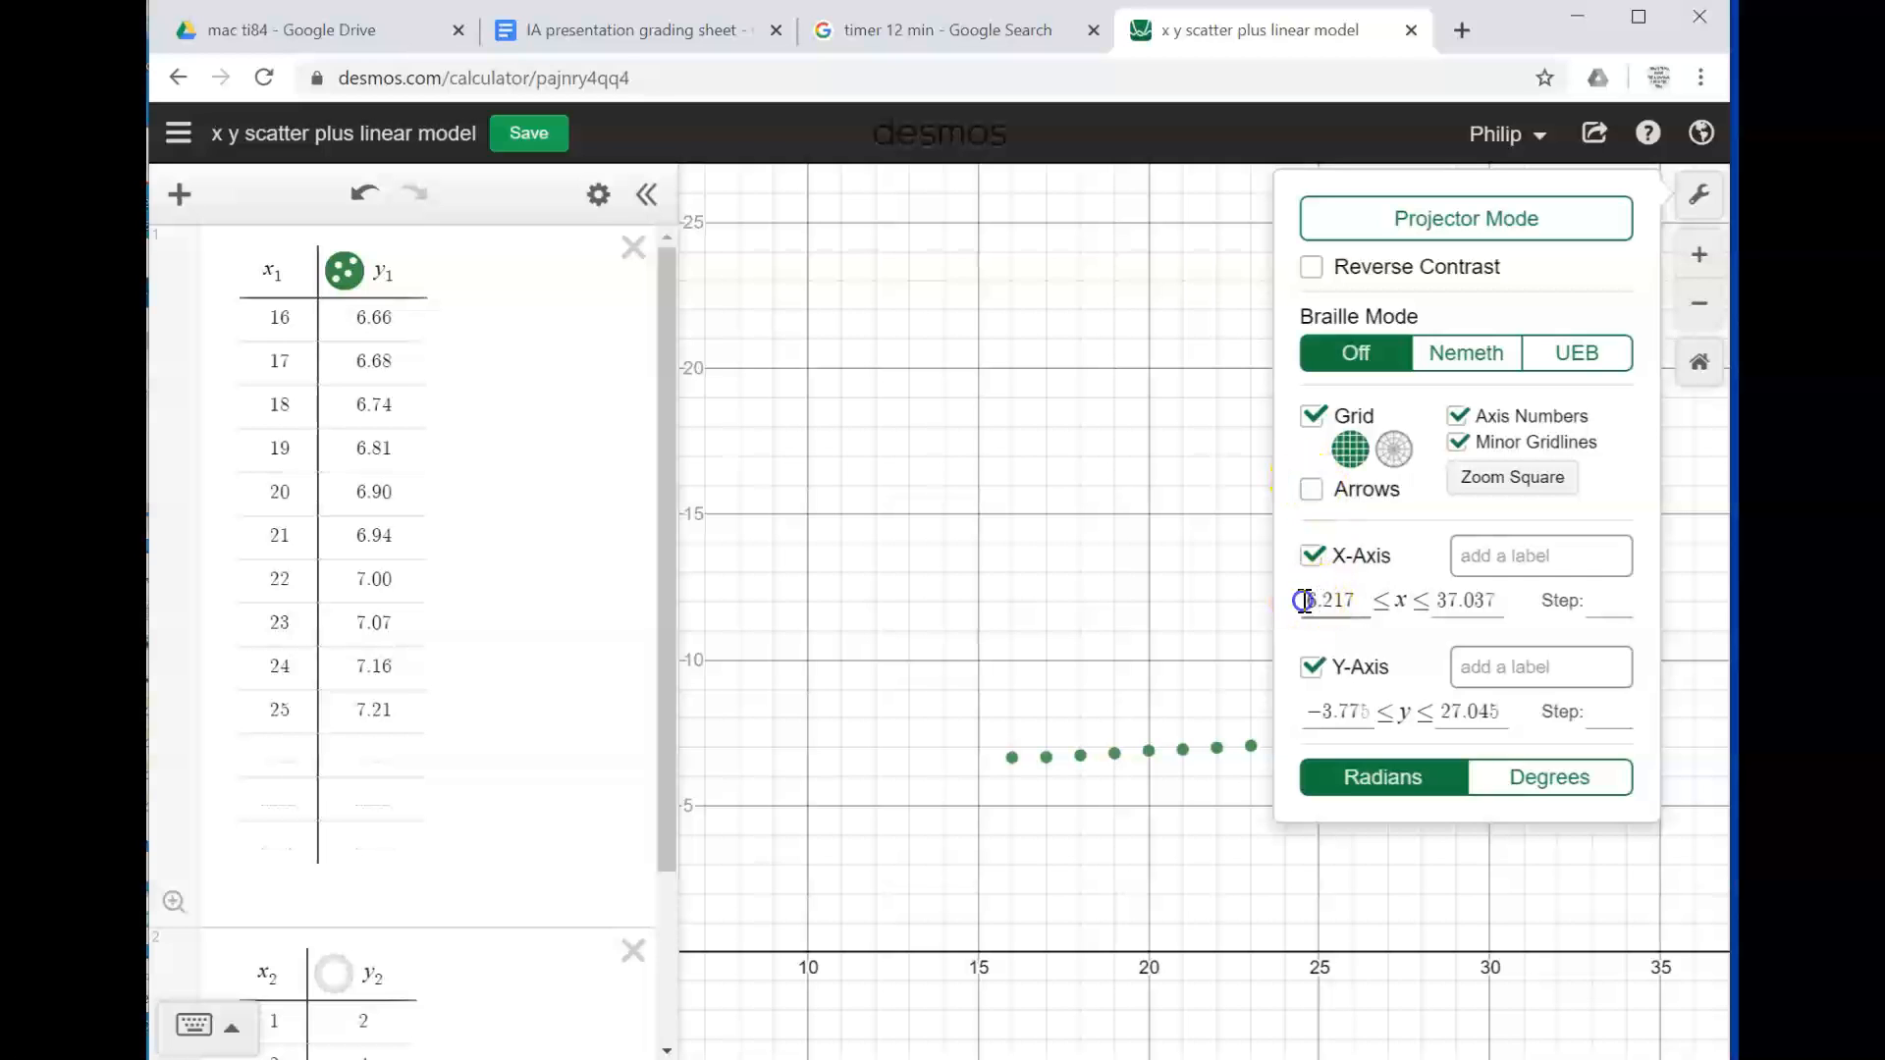
text(15)
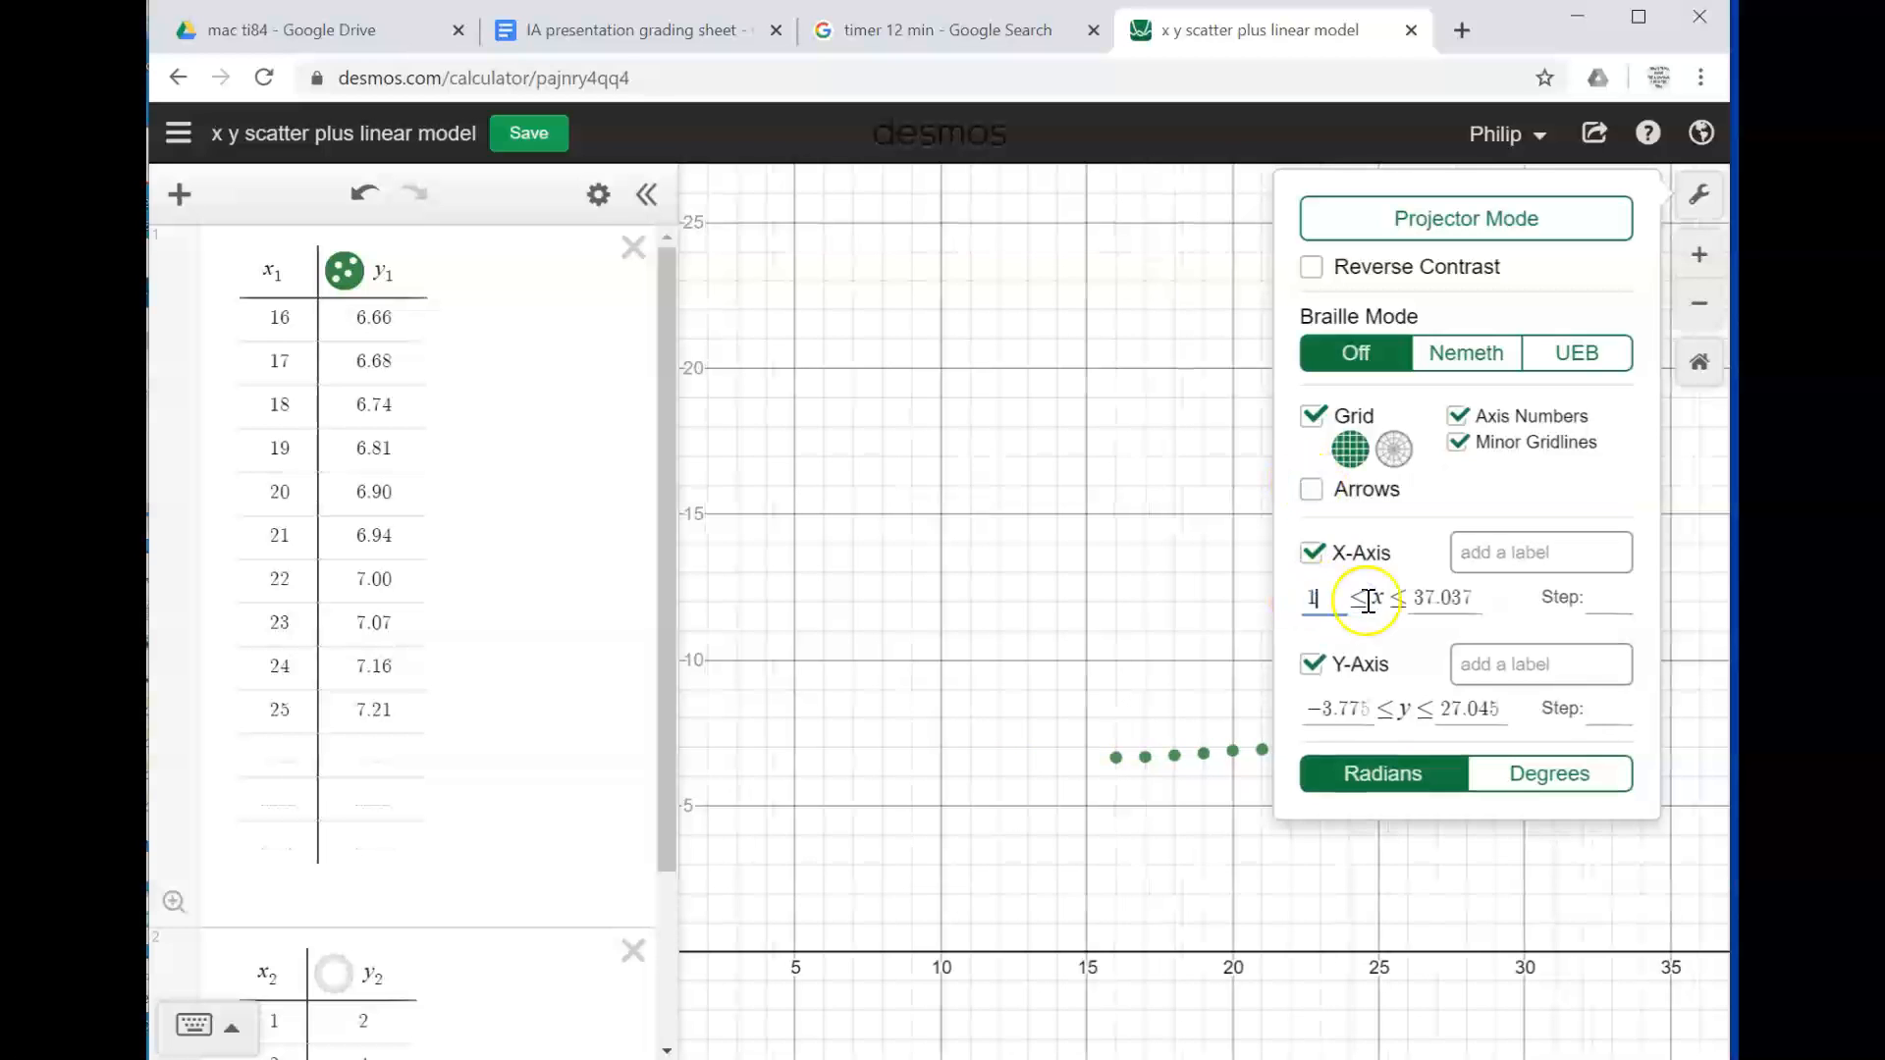
click(1418, 608)
drag(1414, 602, 1479, 604)
text(25)
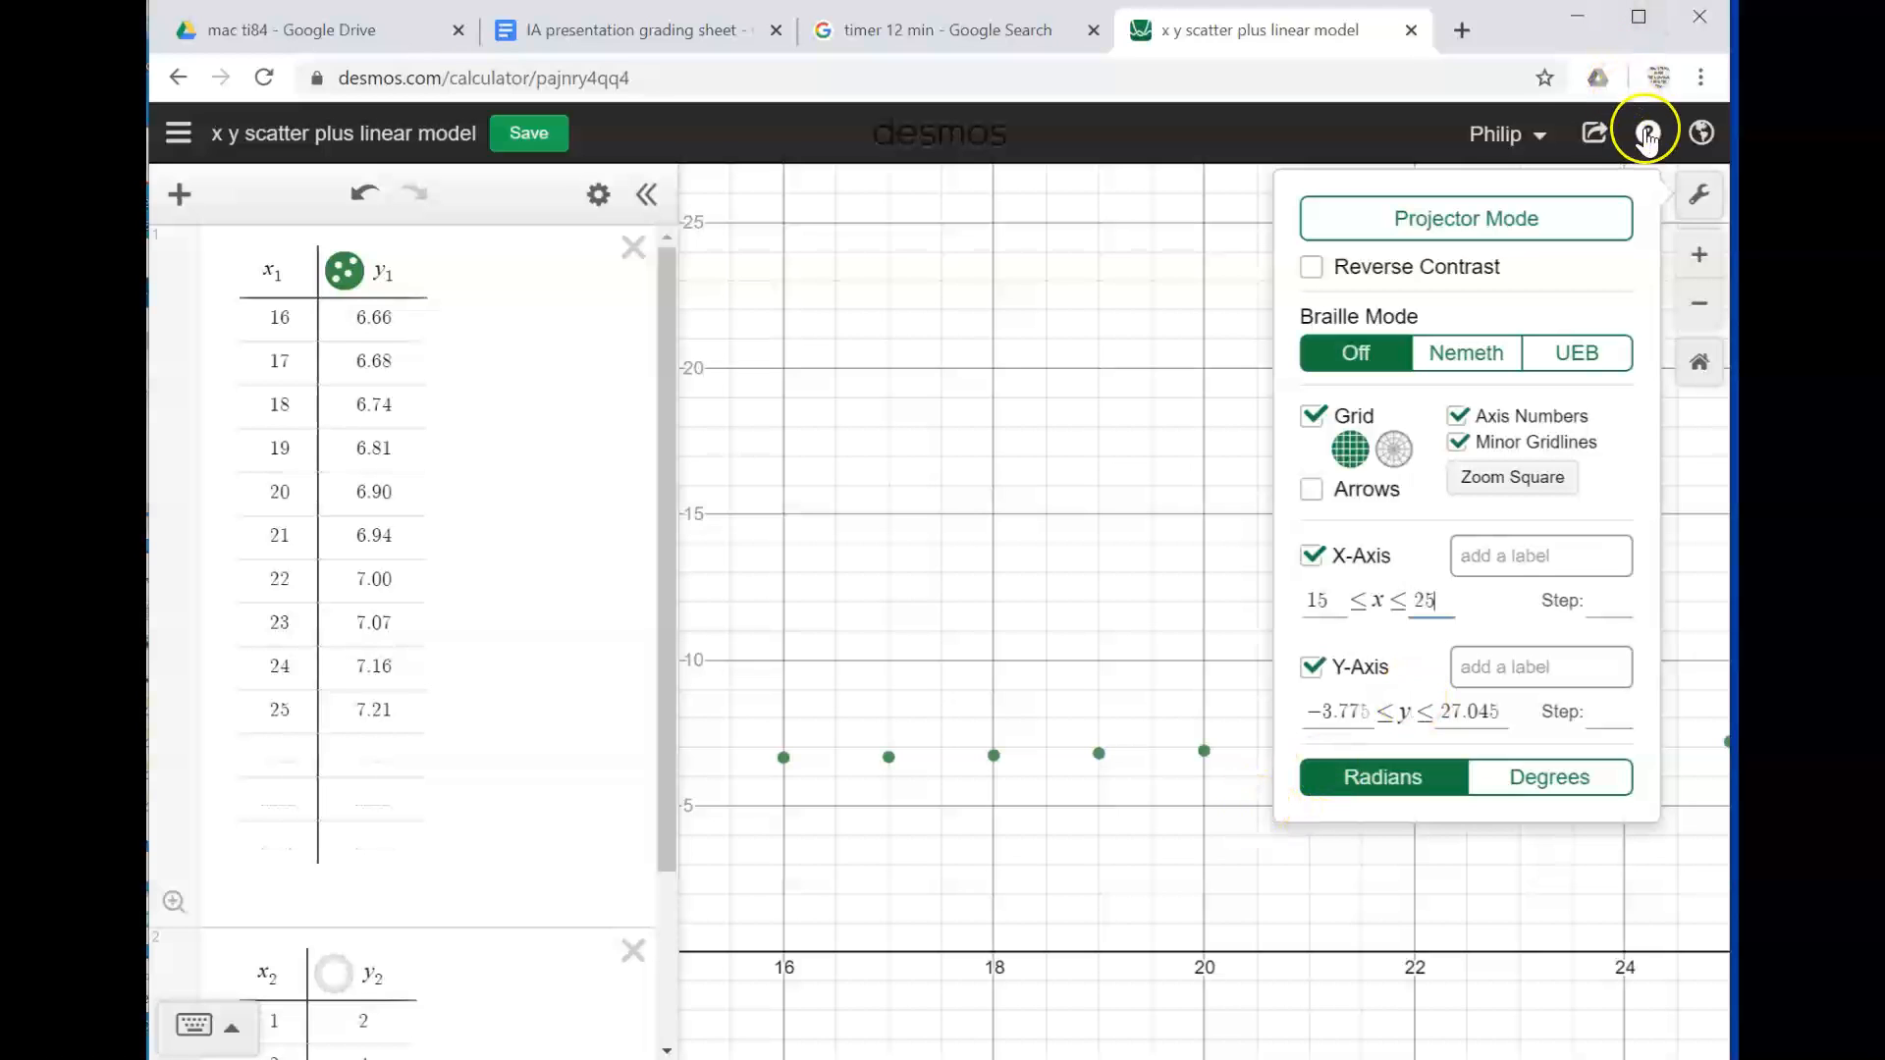
click(1705, 200)
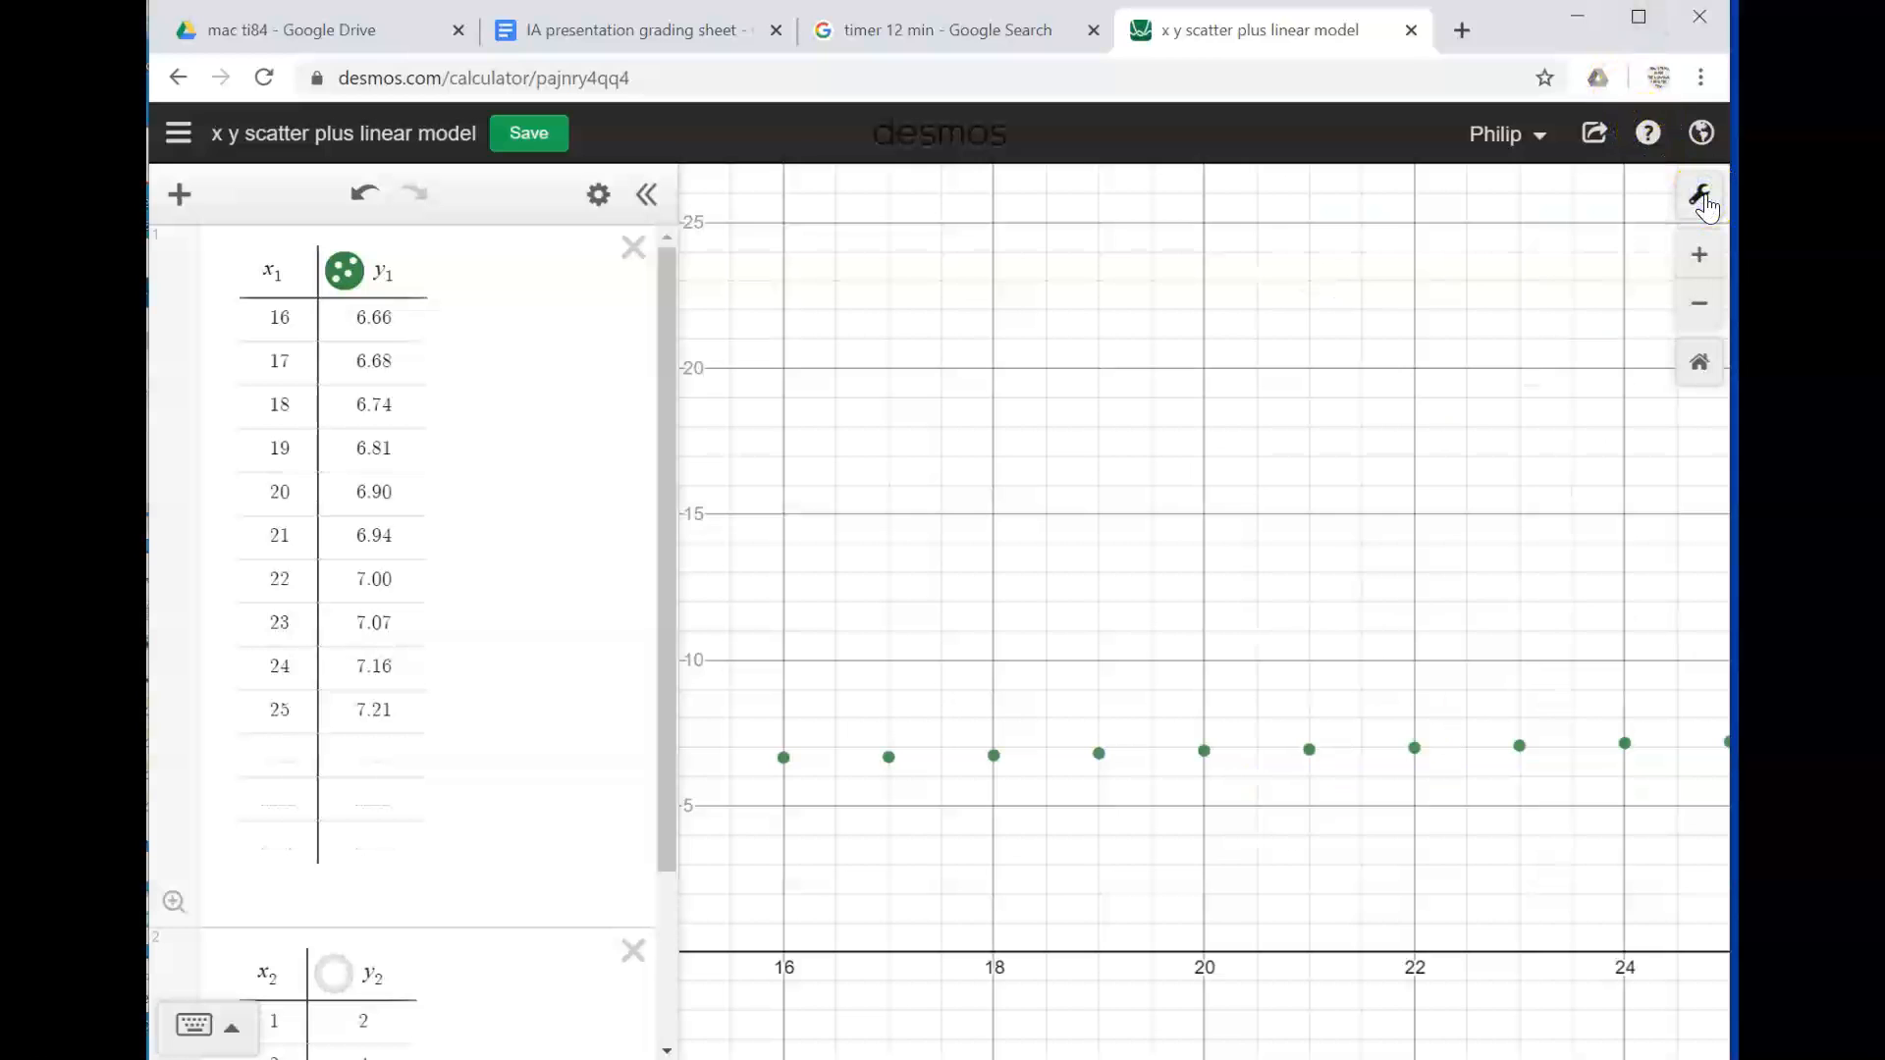
Step: Set the graph's y-axis range from 6.5 to 7.5
click(1702, 196)
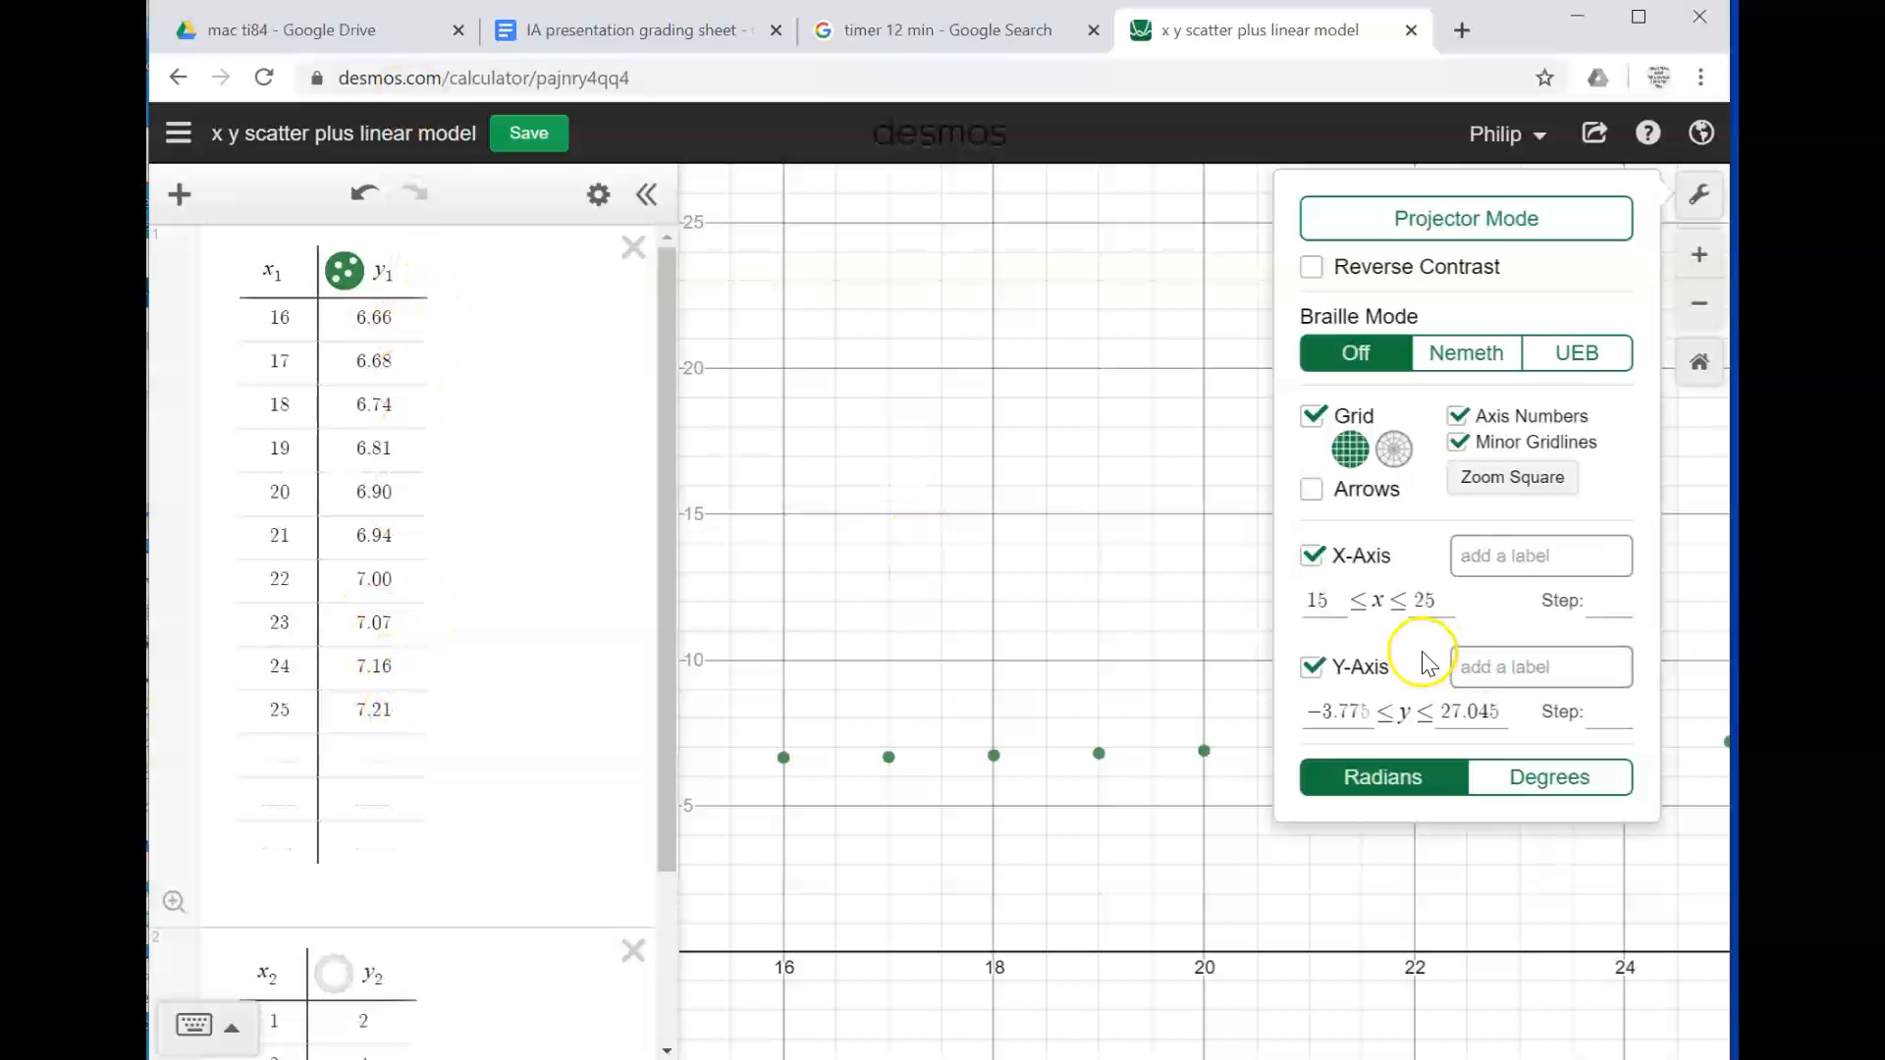
click(1342, 603)
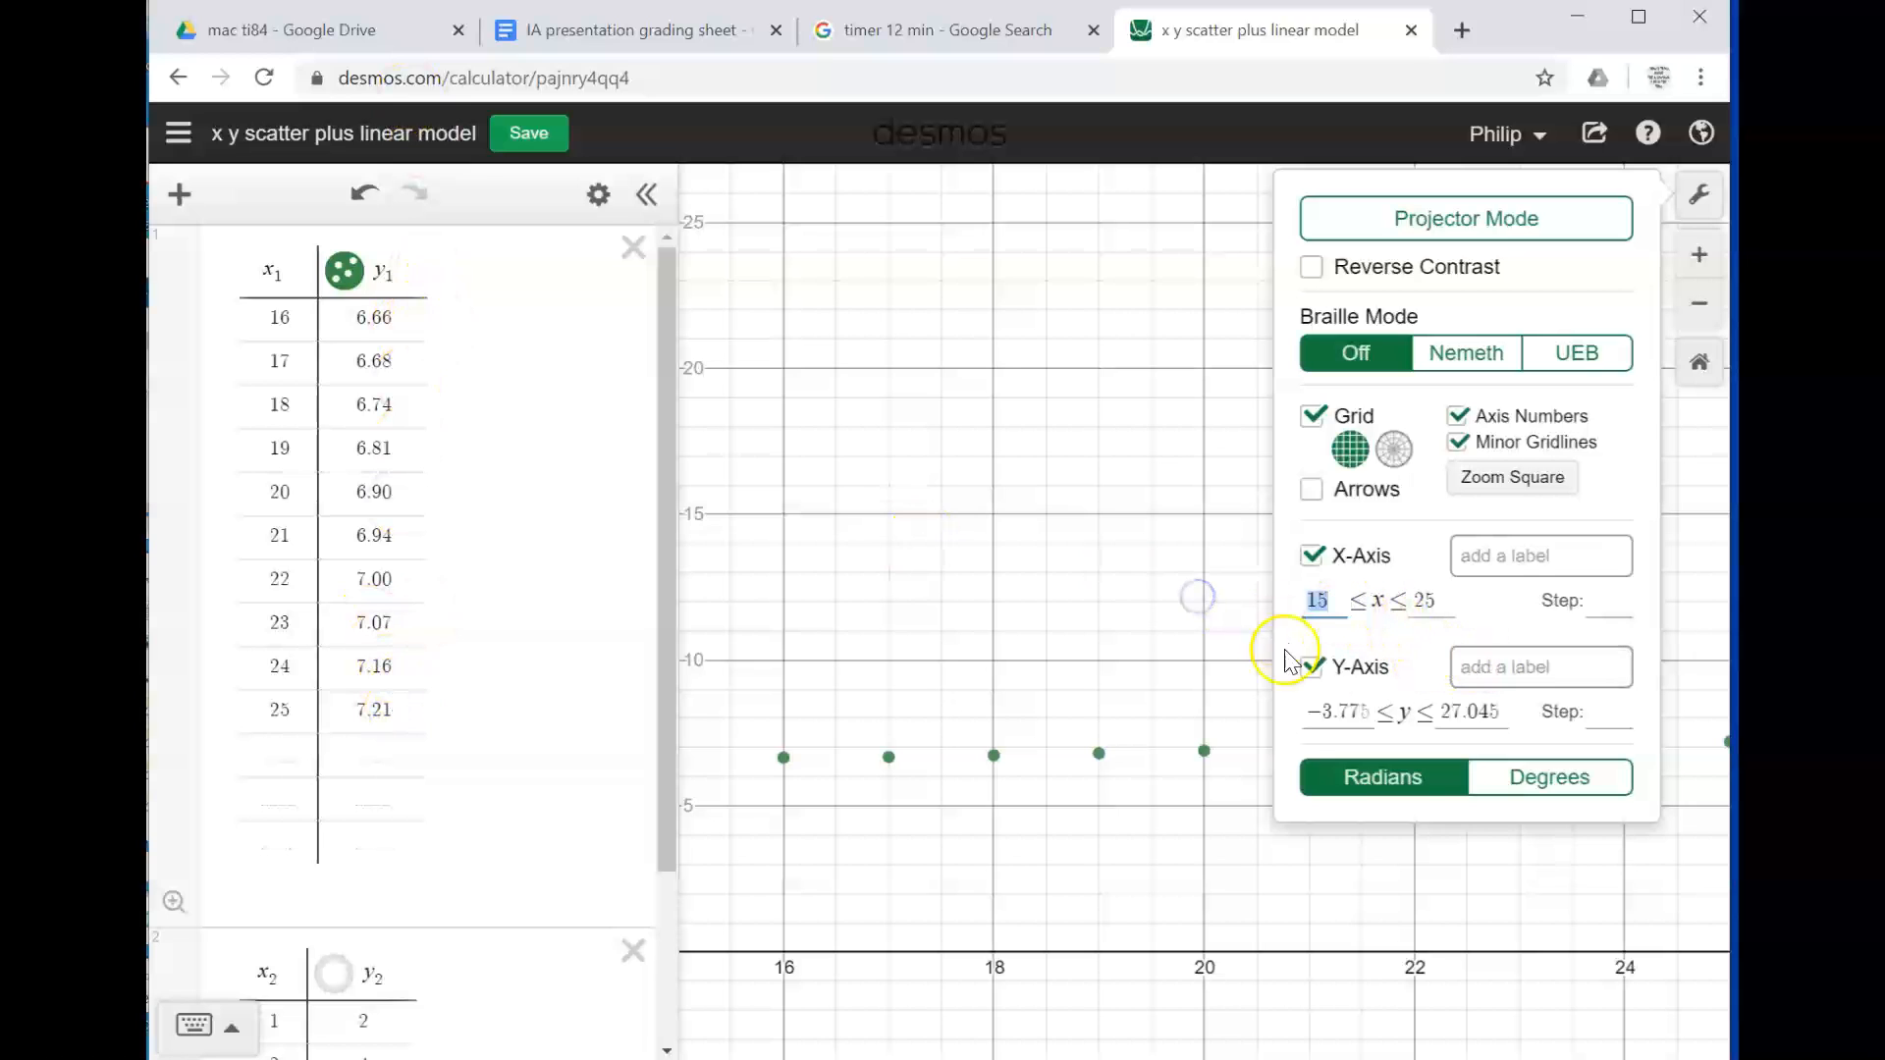
click(1303, 725)
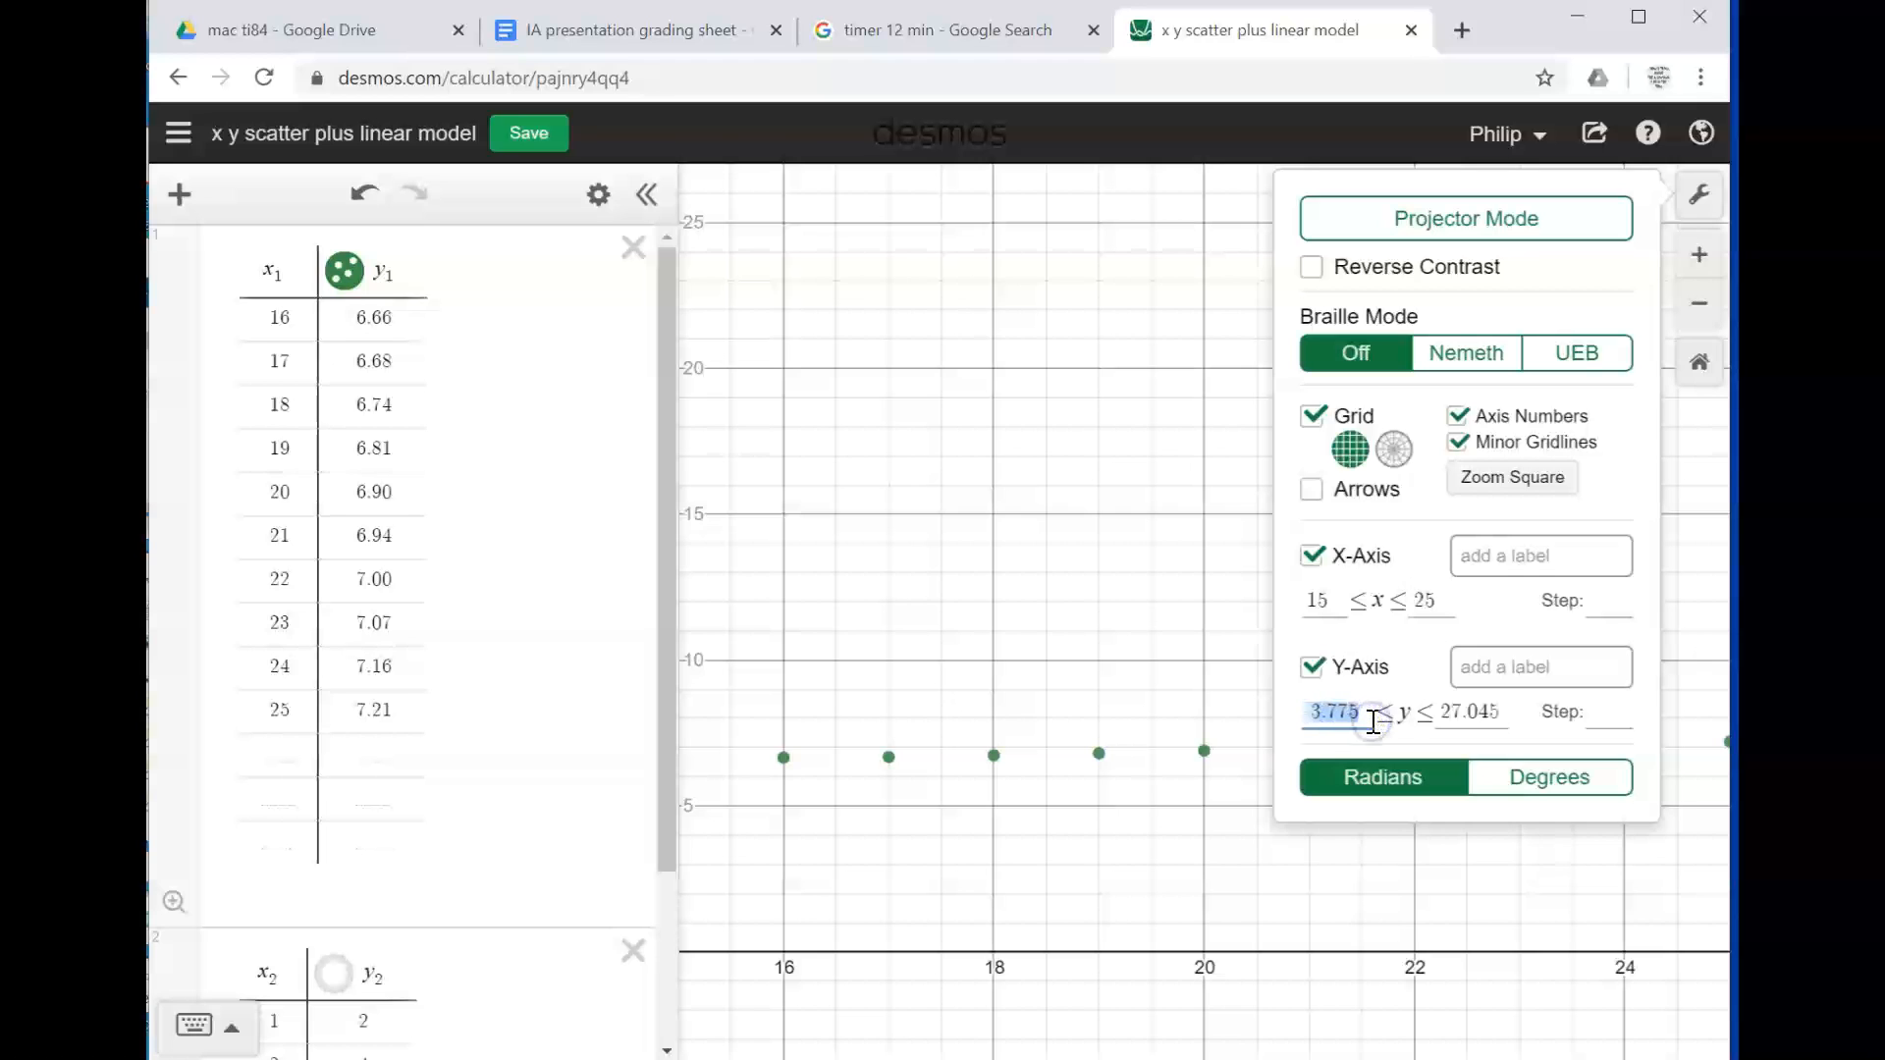
text(6.5)
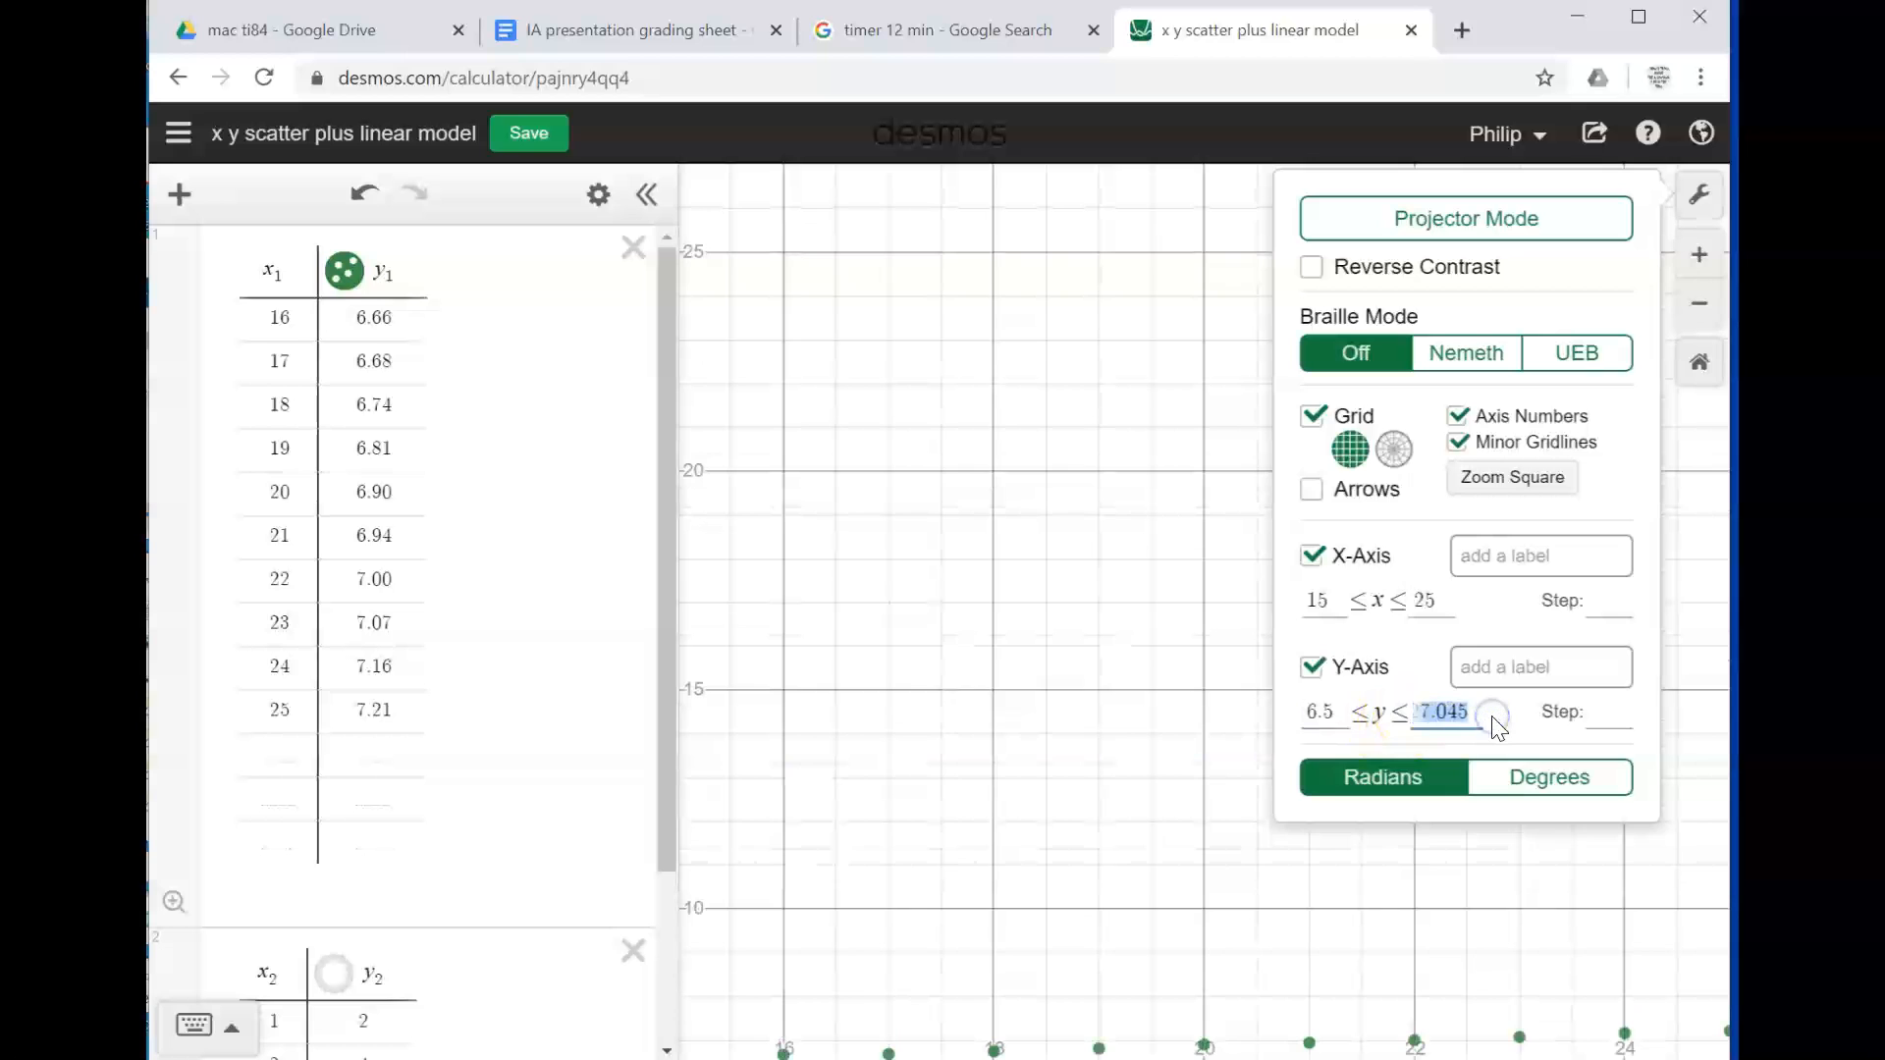
text(75)
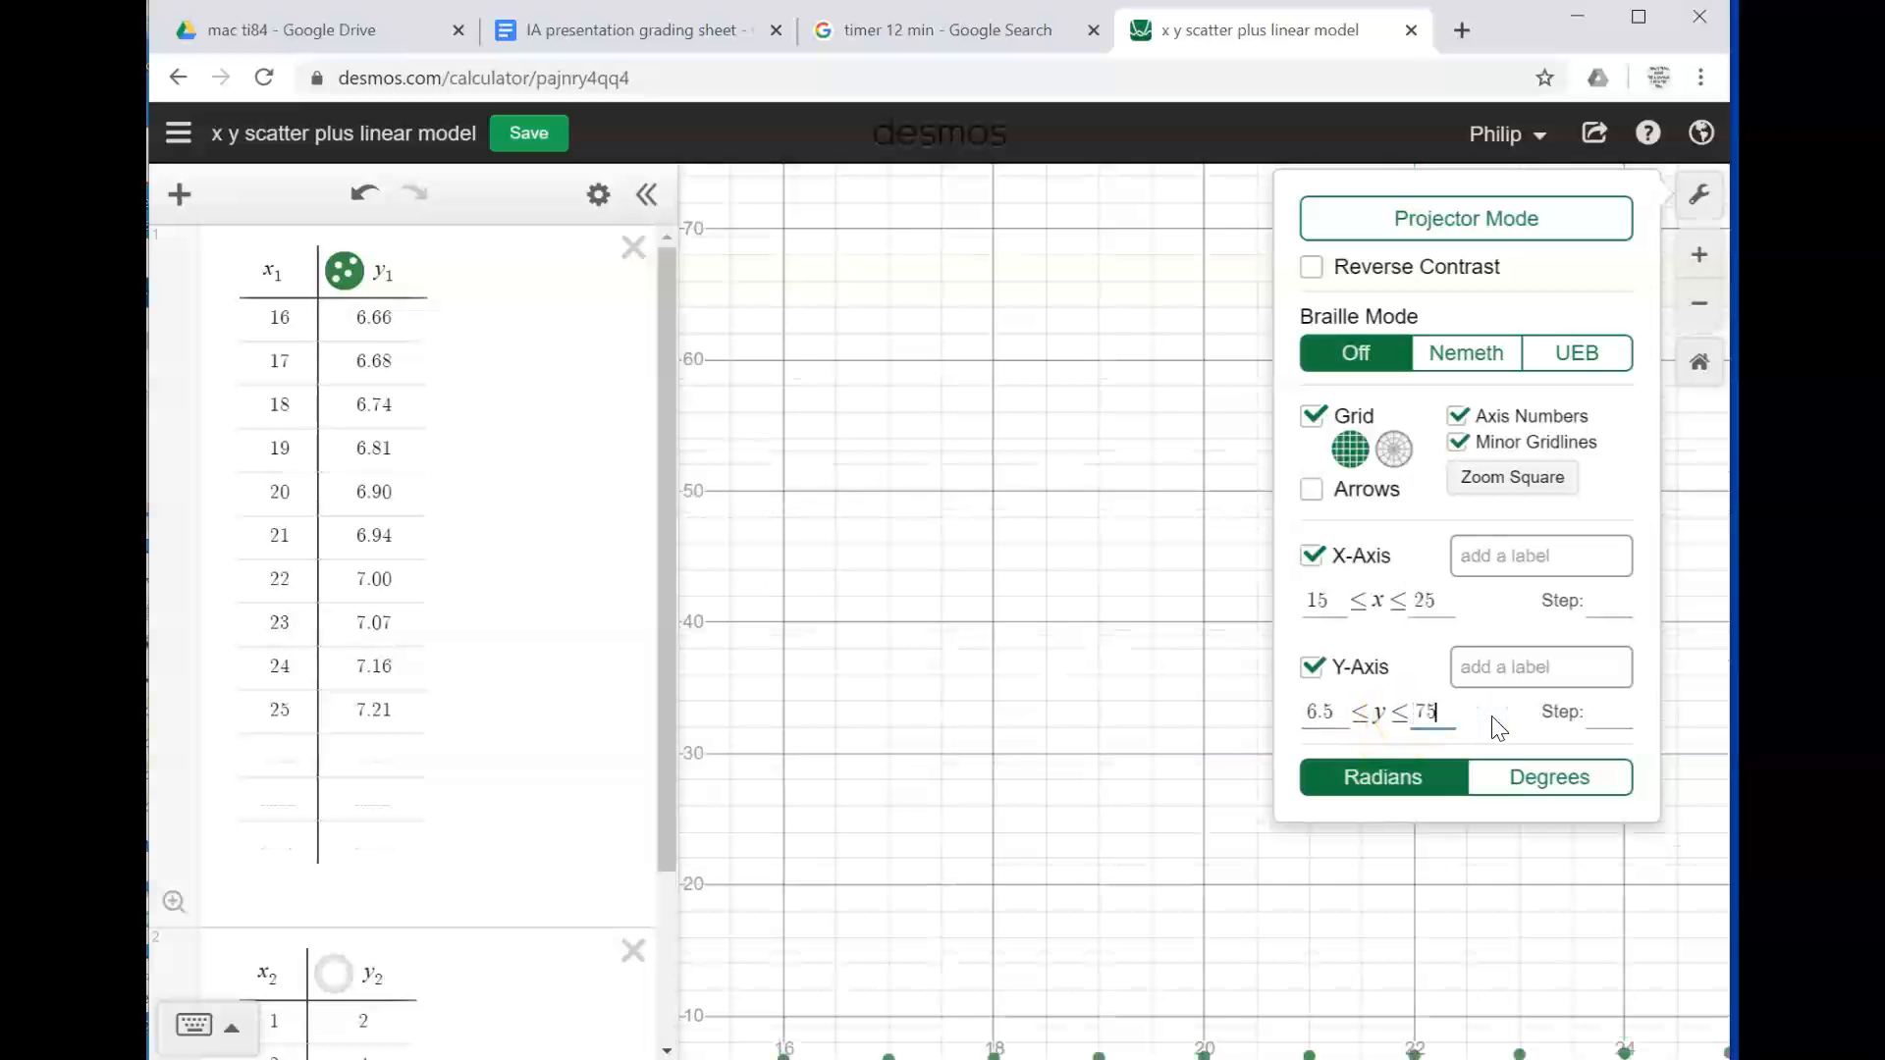
key(BackSpace)
text(.5)
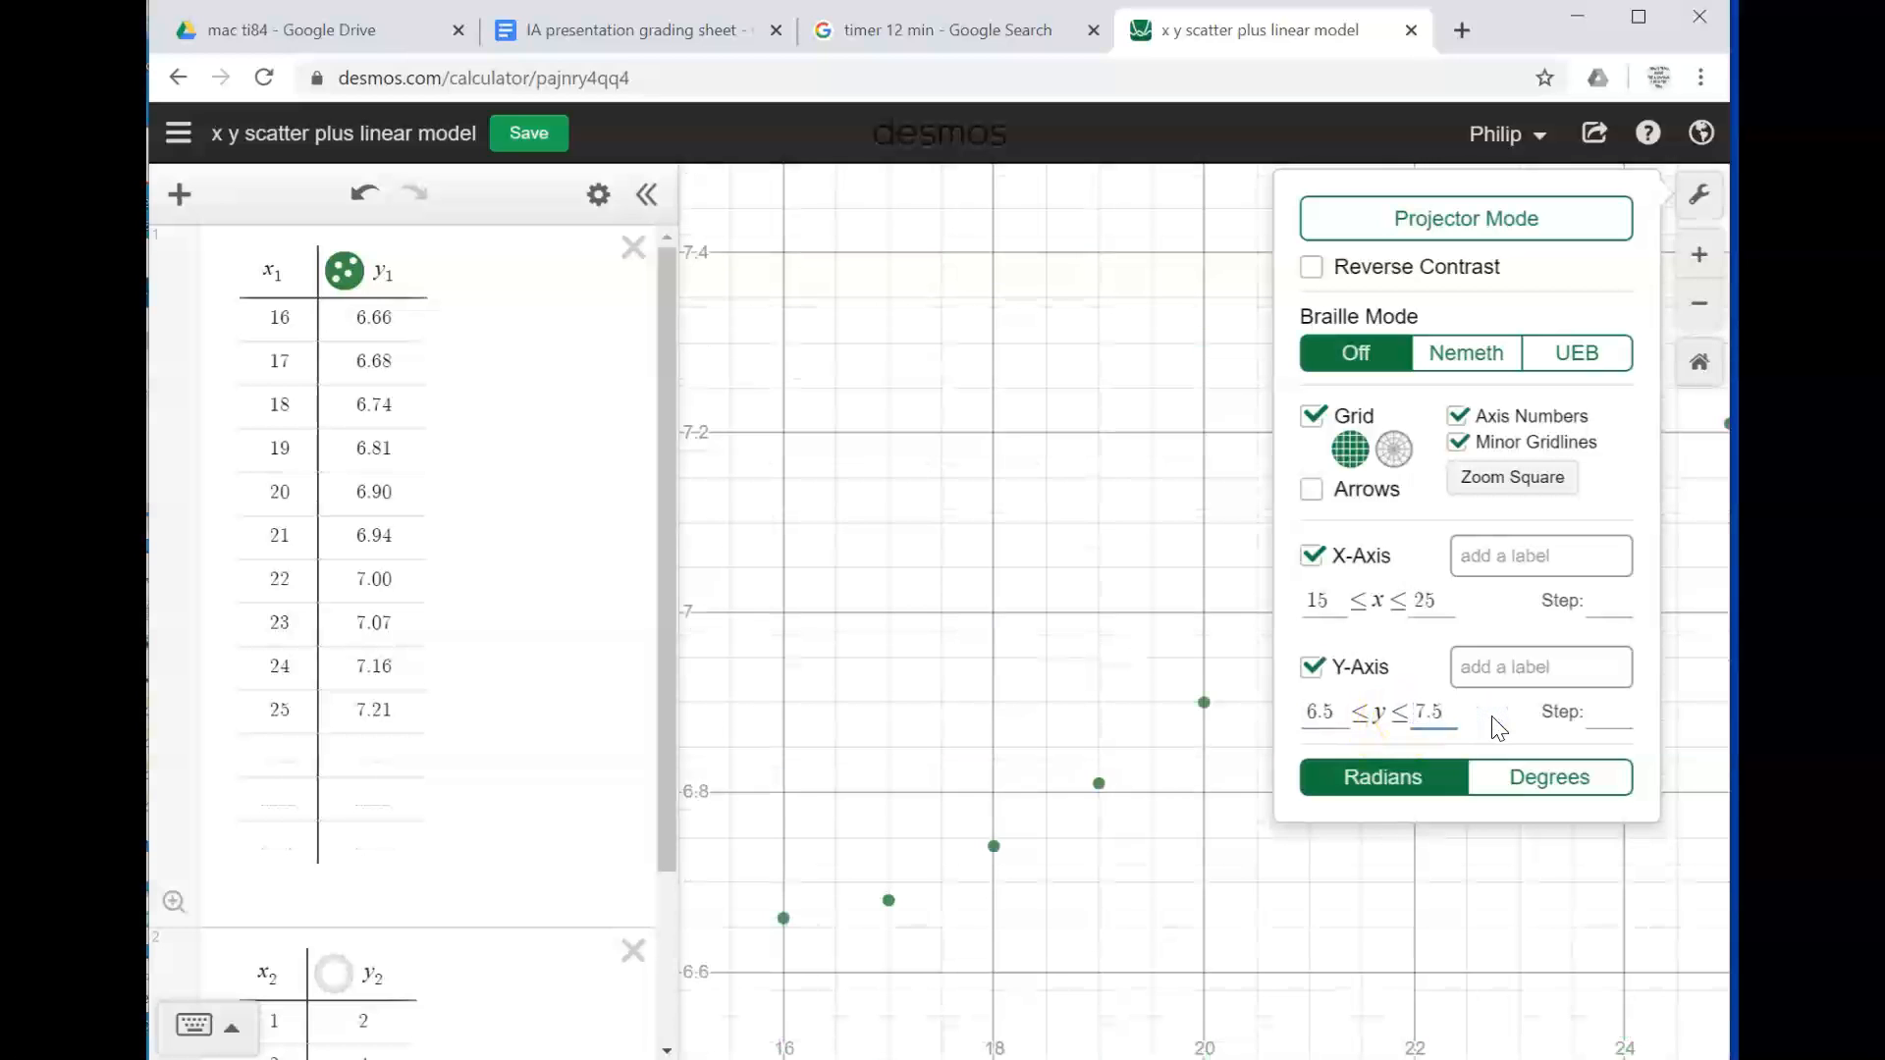
click(1702, 195)
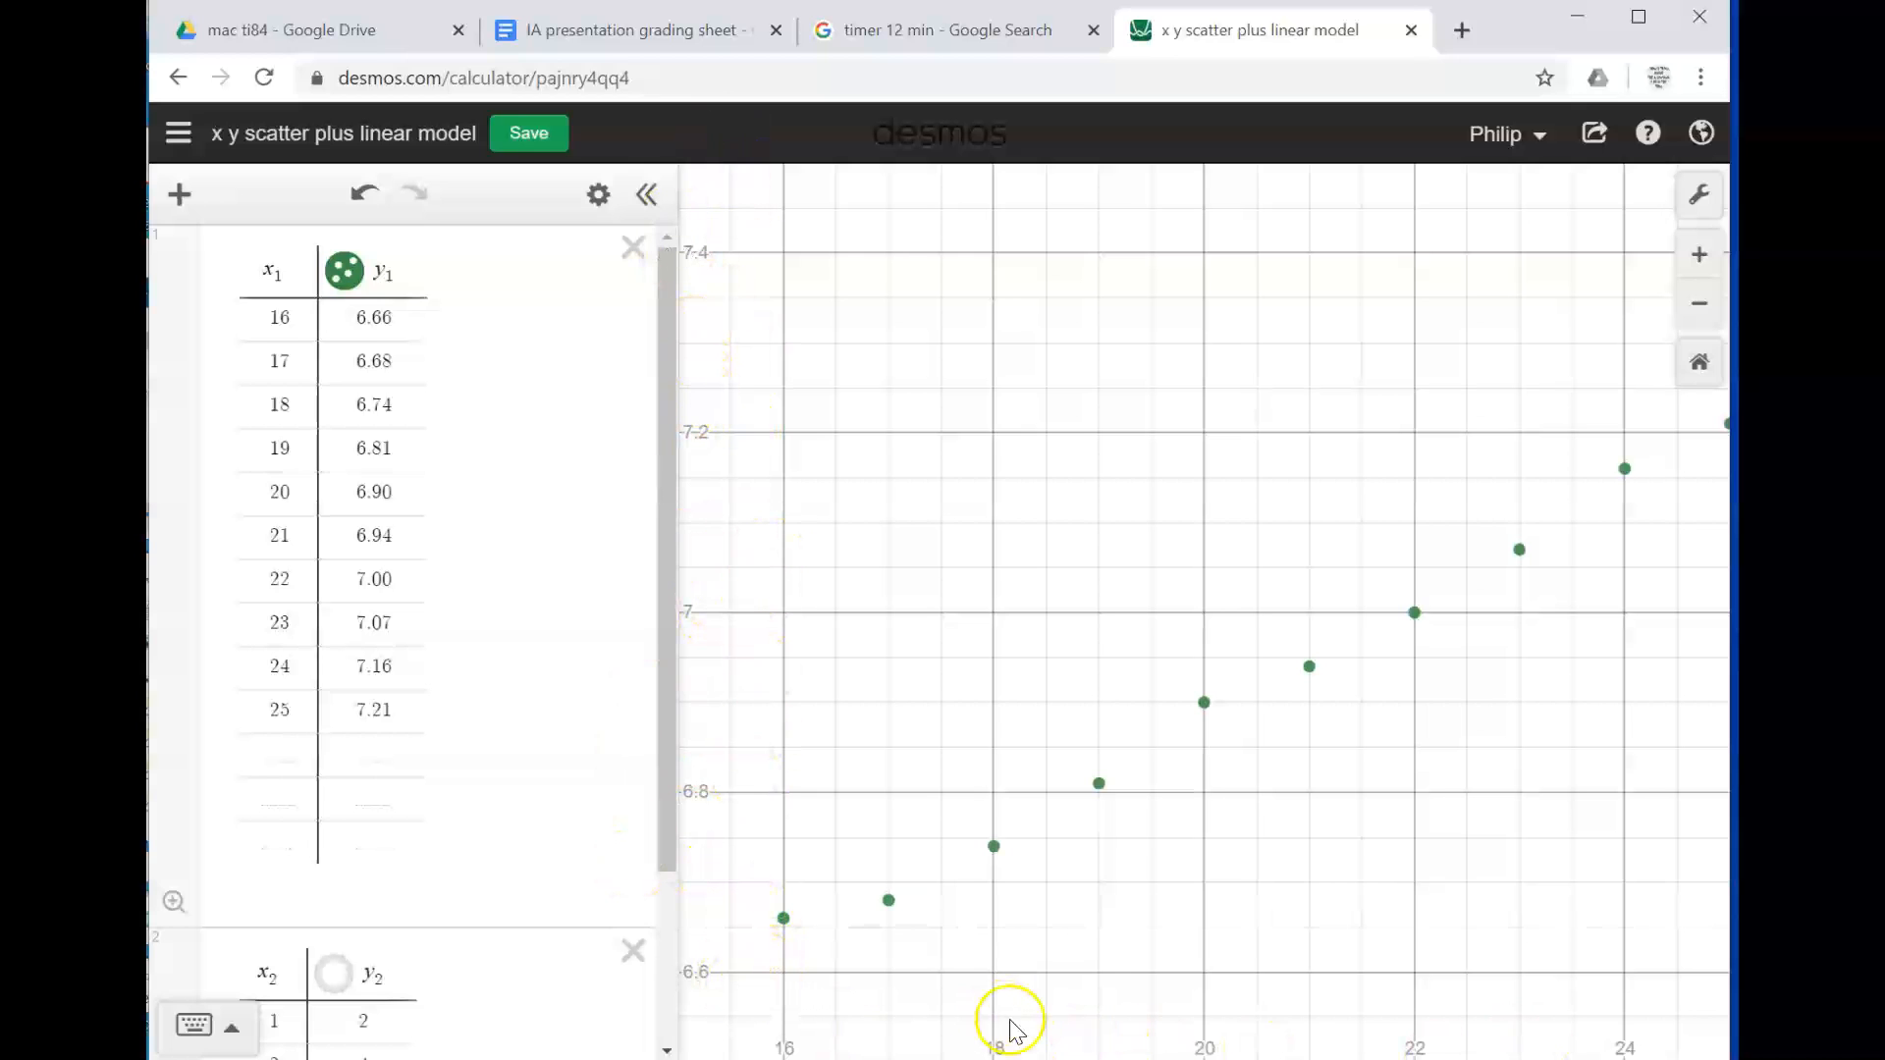
Step: Label the x-axis "days" and the y-axis "number of cases logged"
click(1699, 203)
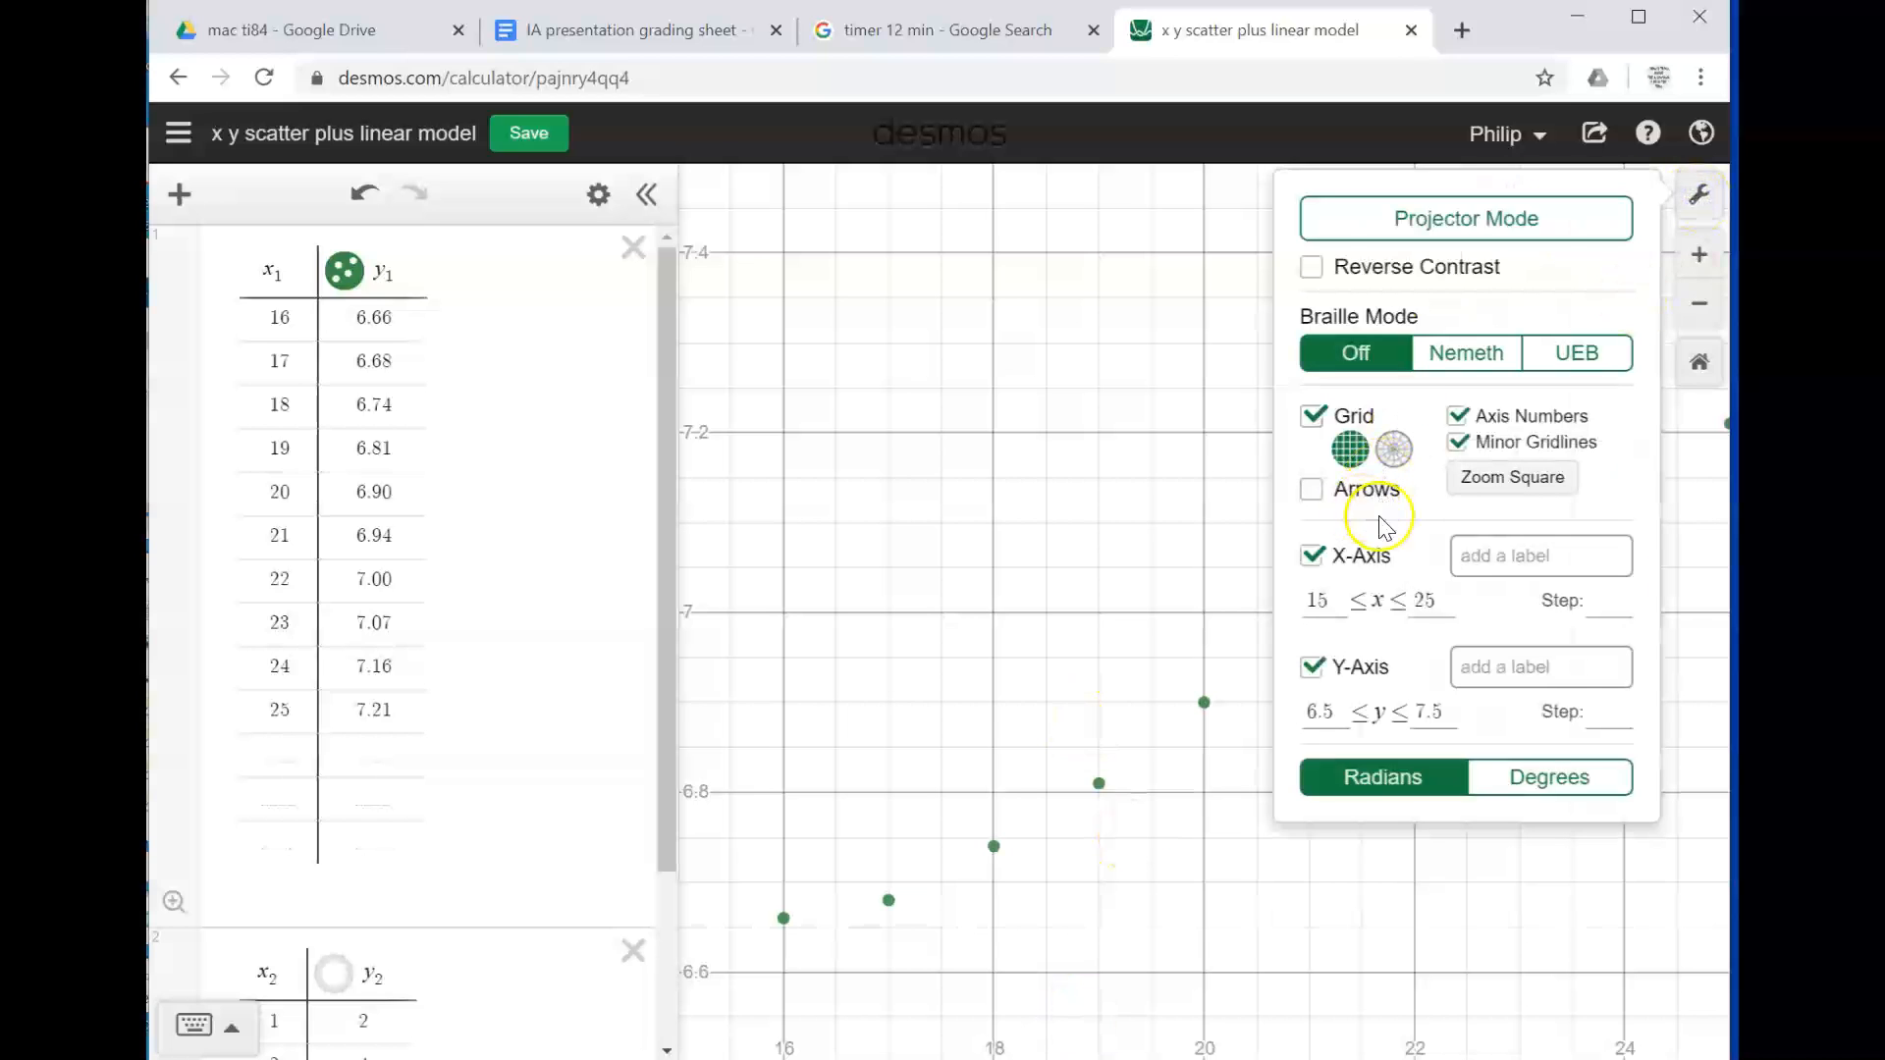
click(1554, 561)
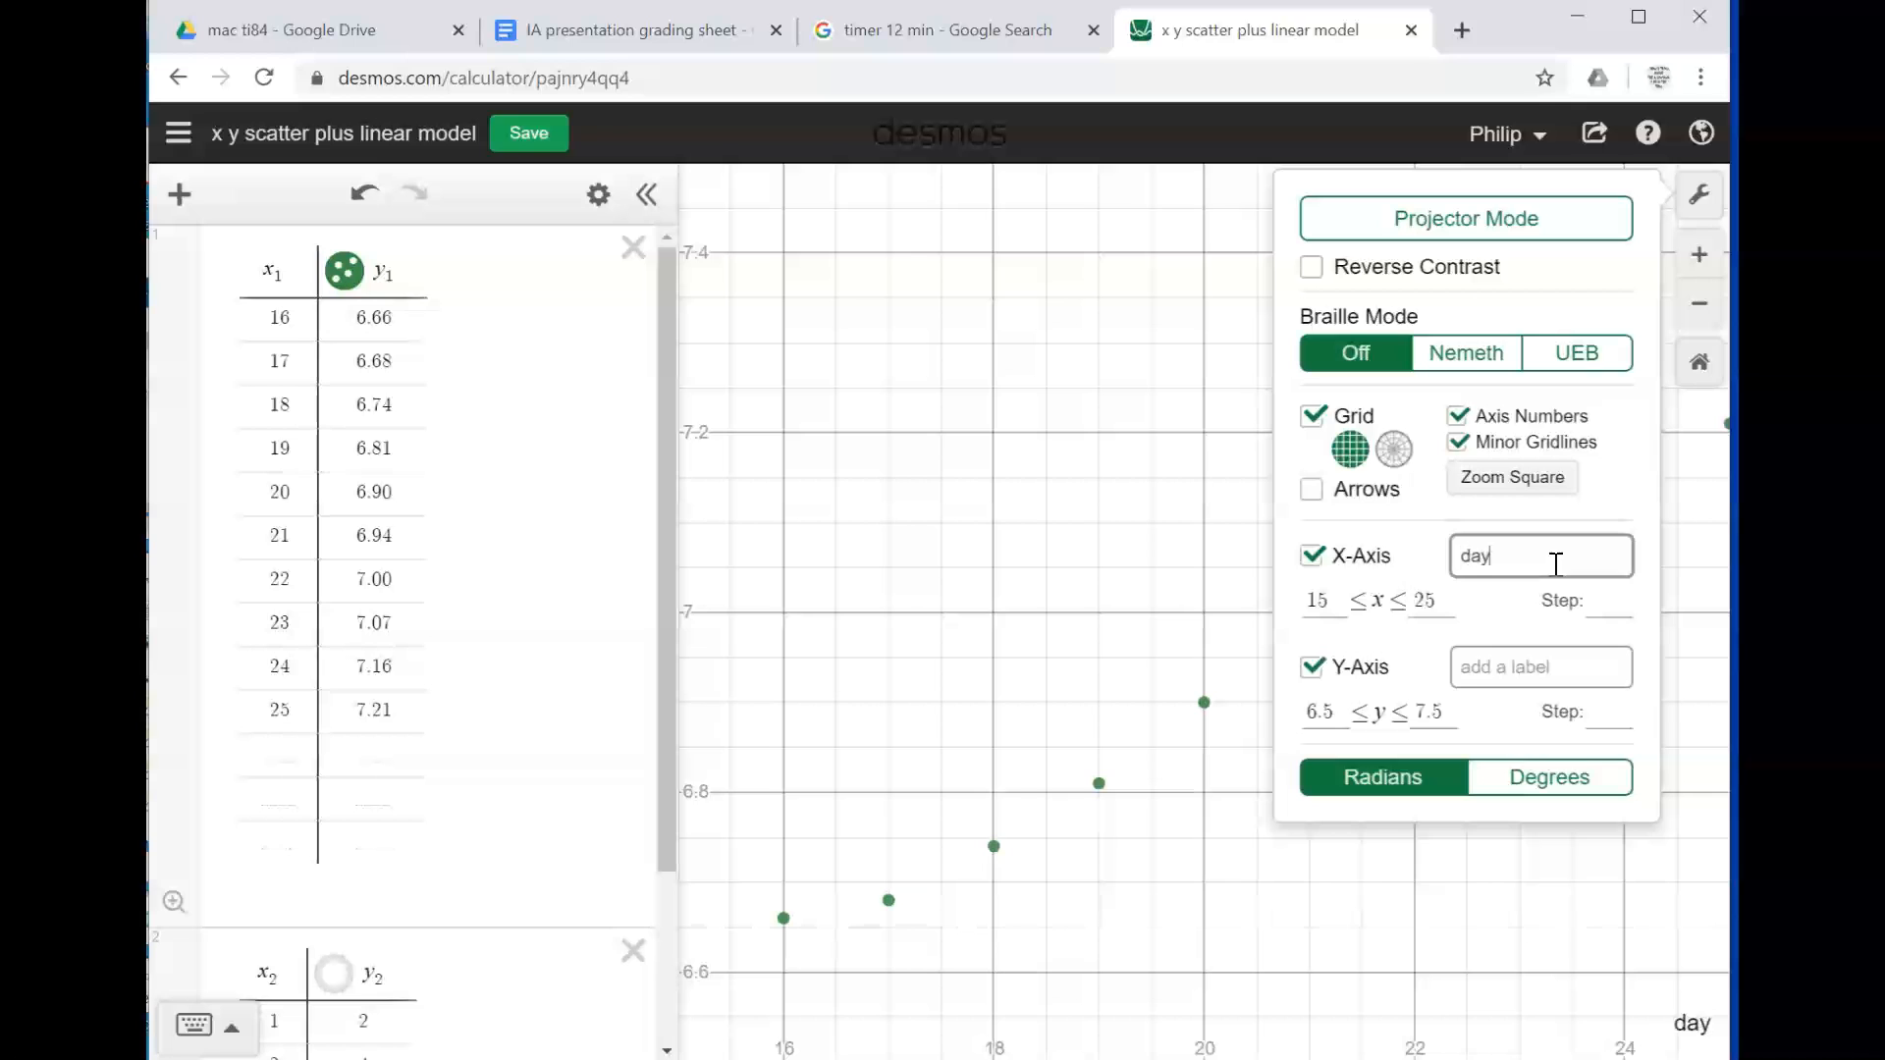
click(1540, 661)
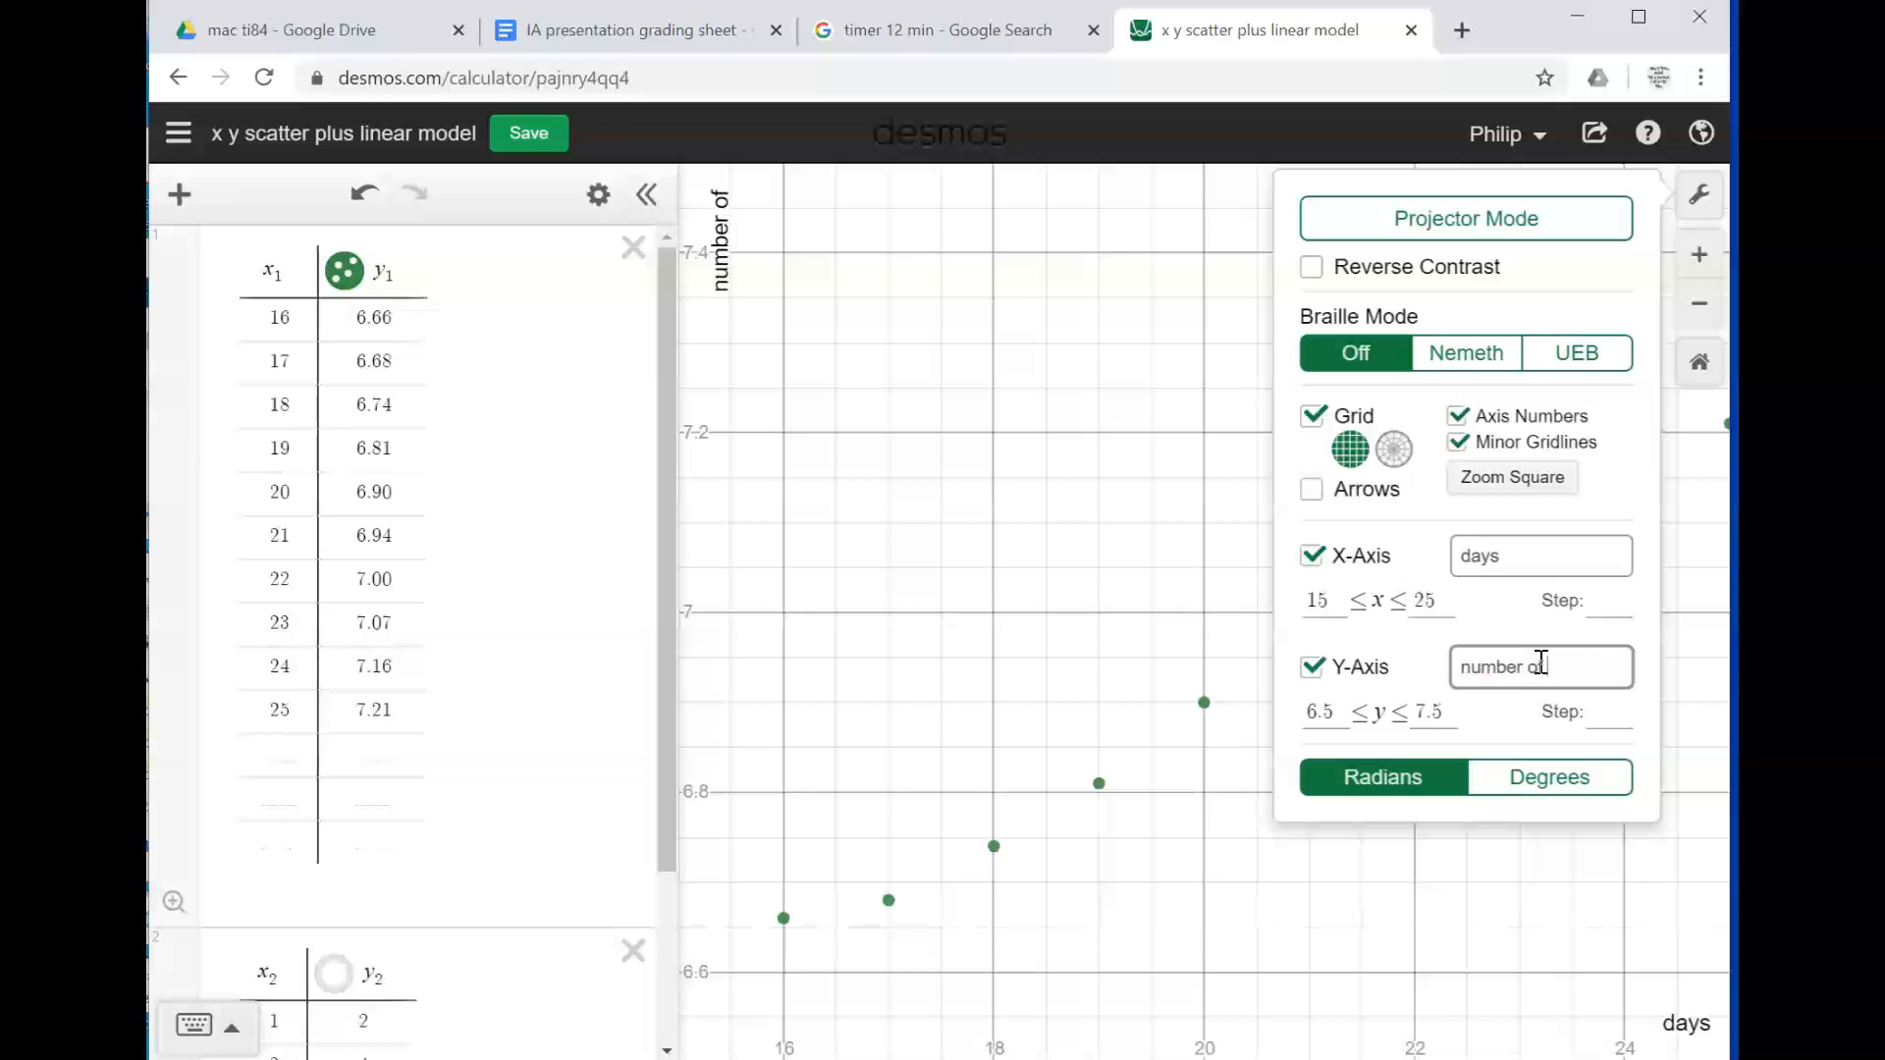
text(cases)
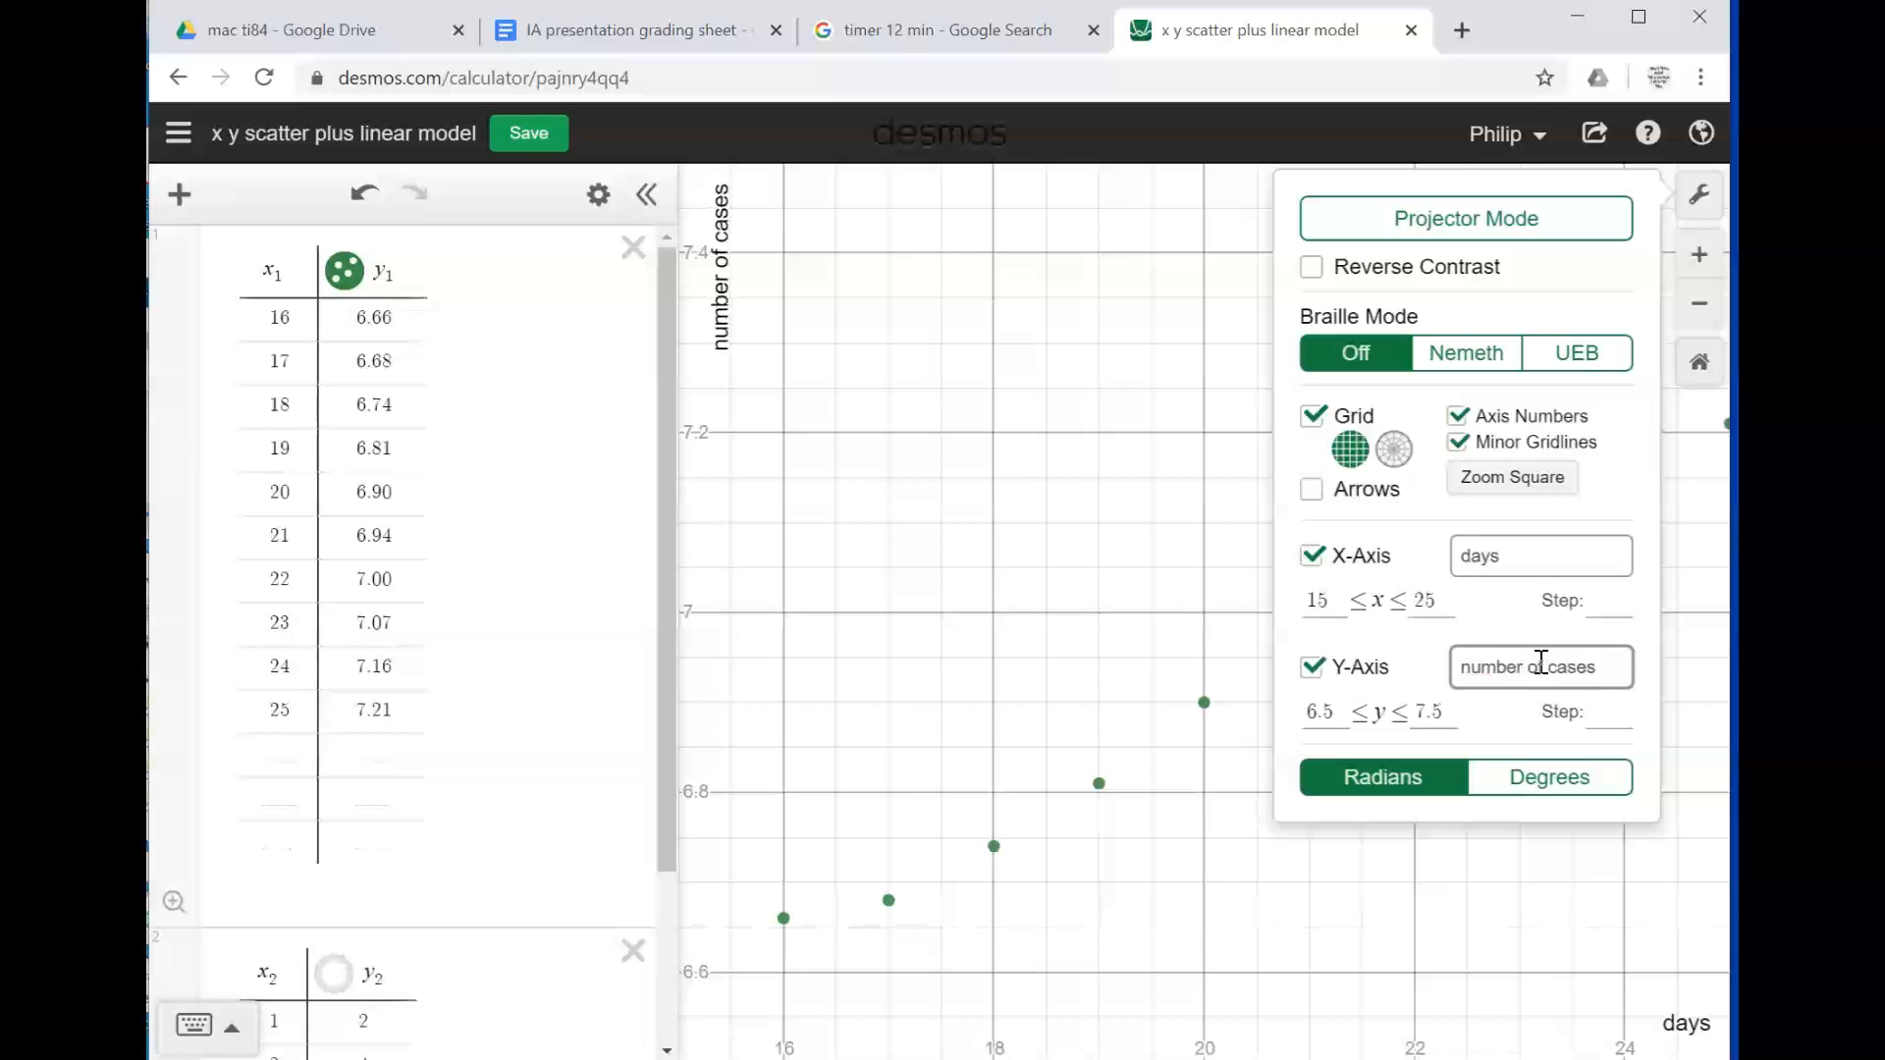
text( logged)
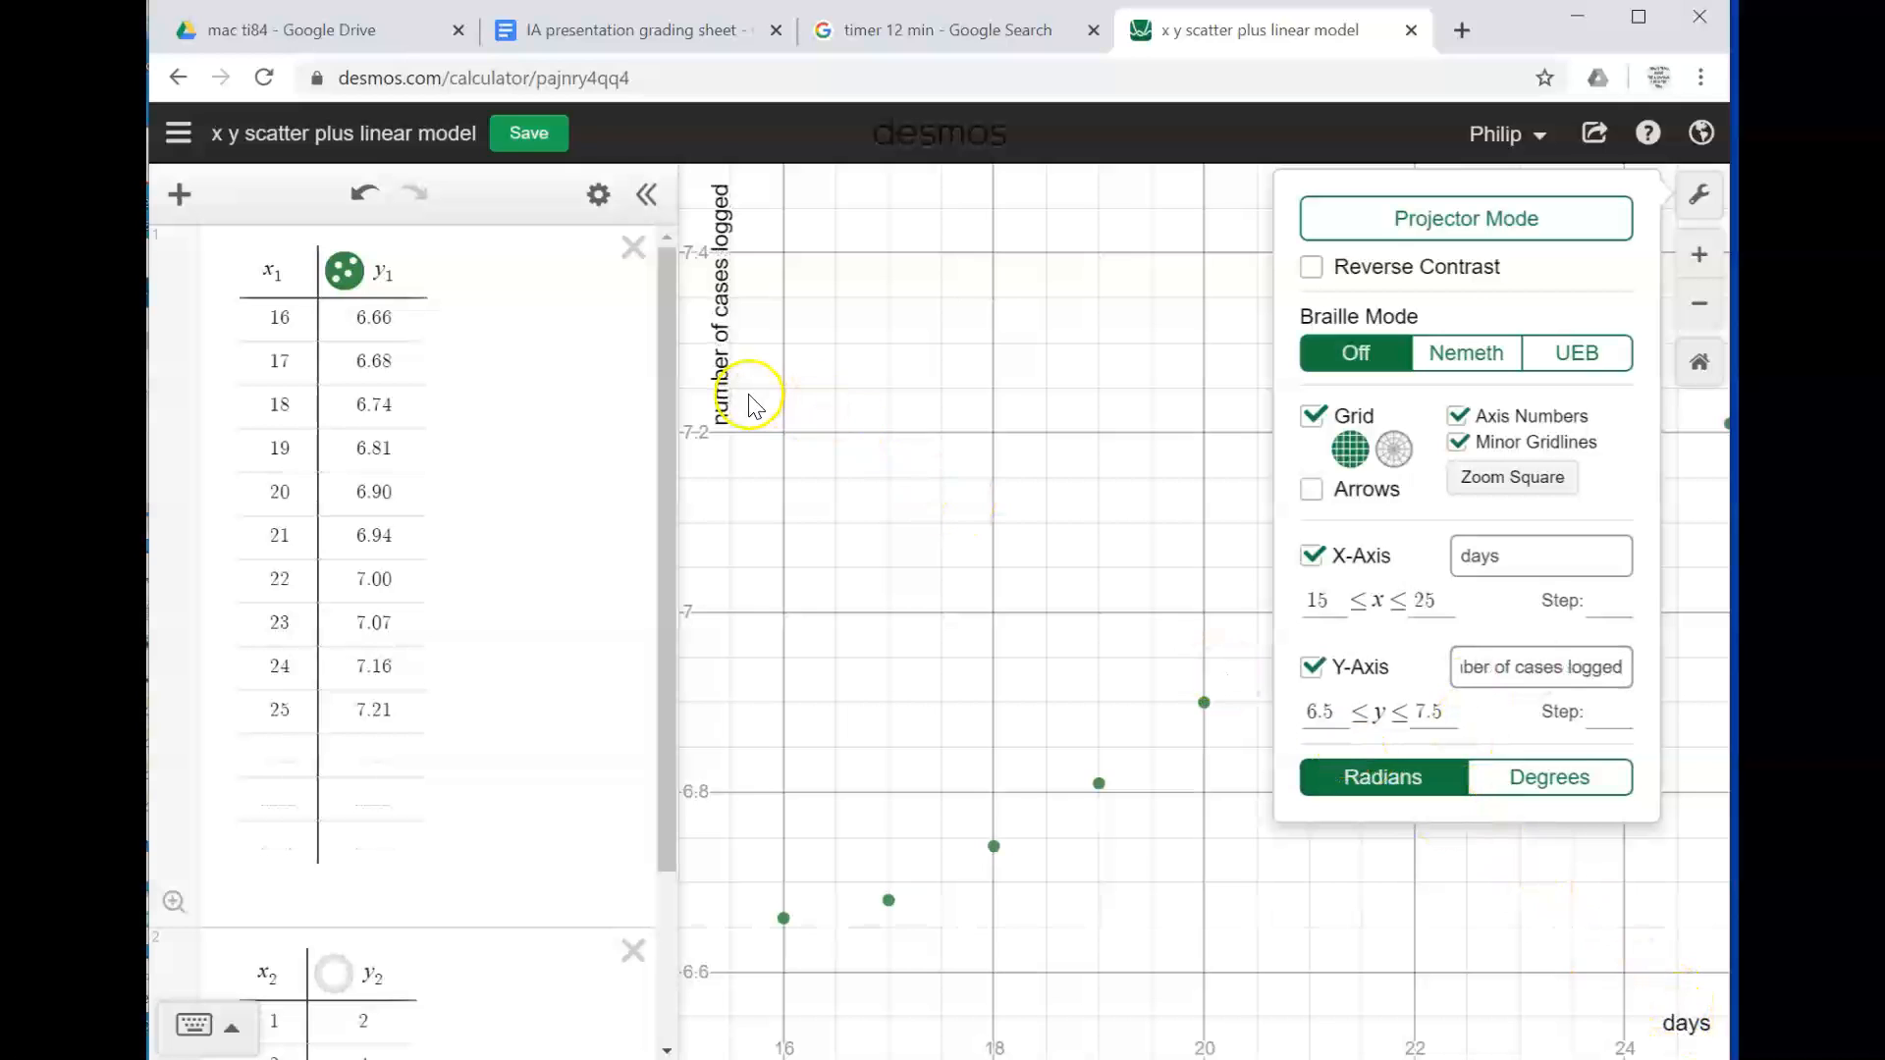
click(1698, 196)
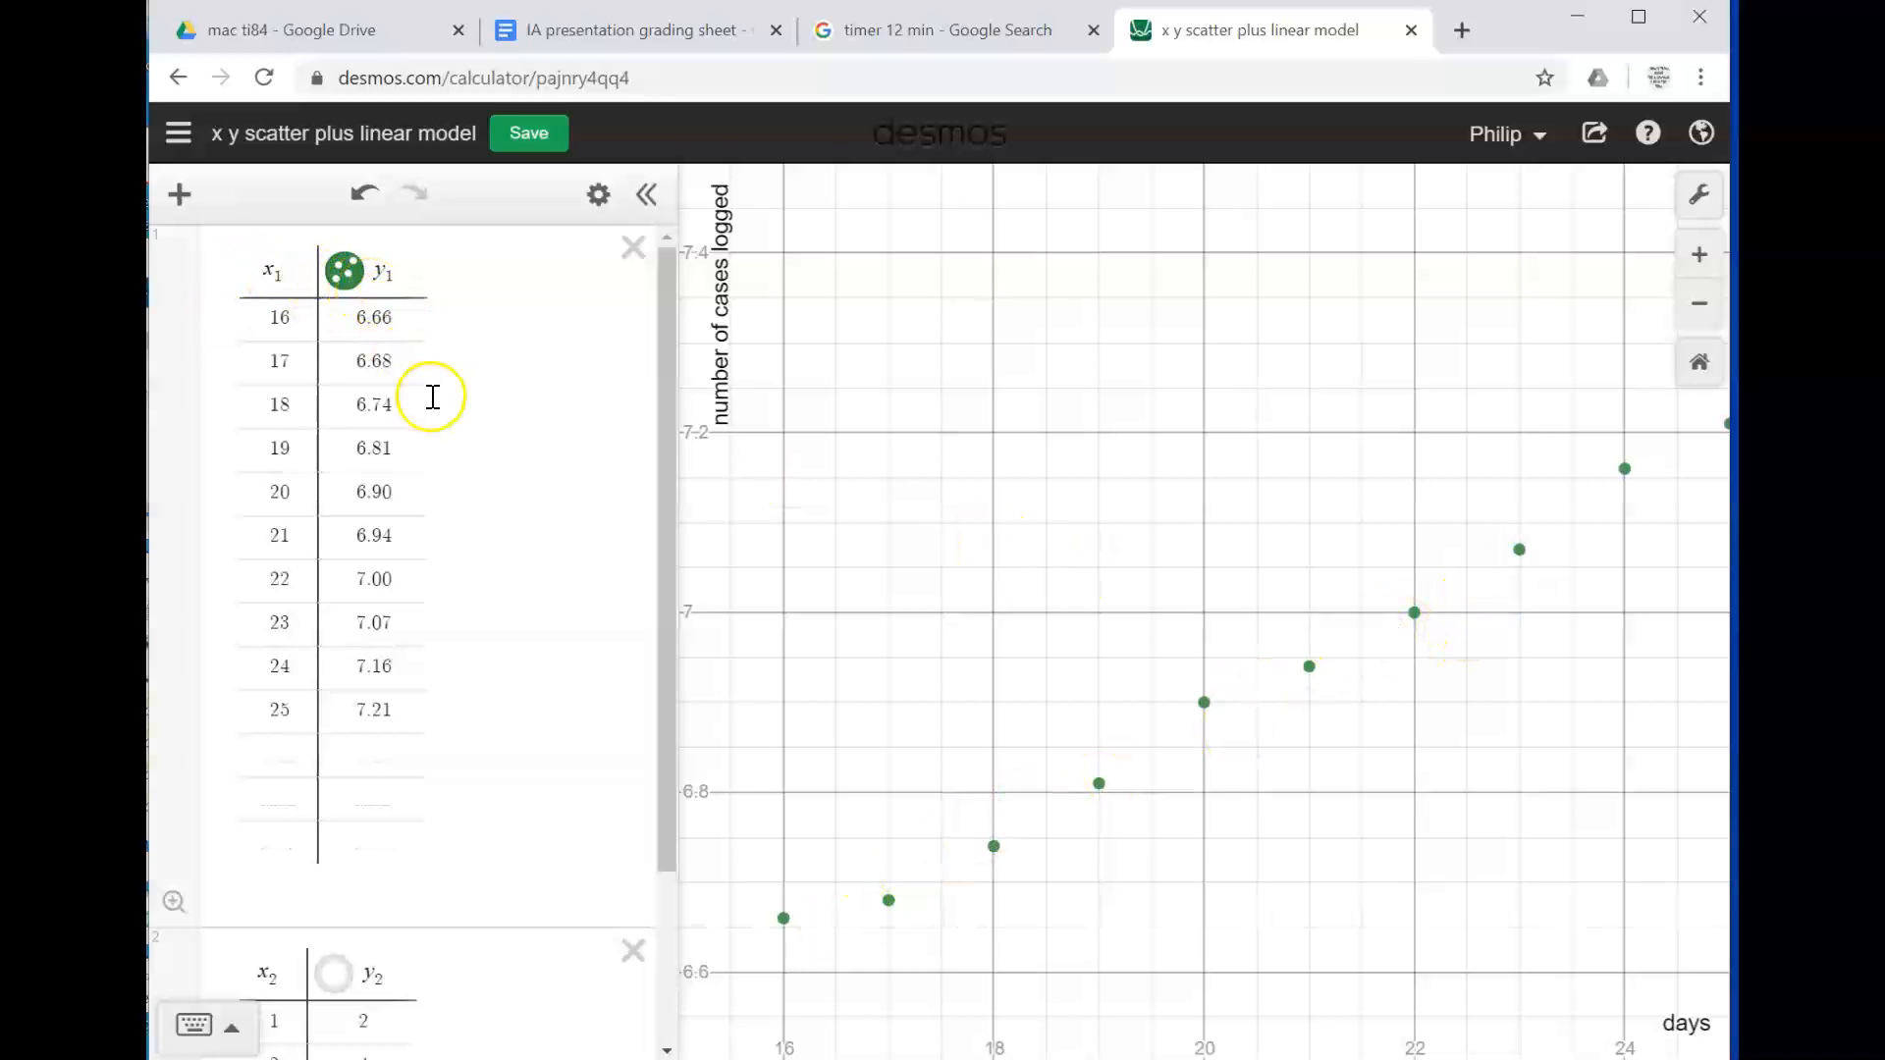
Step: Add a new expression y = mx + c above the first data table
click(183, 218)
click(242, 285)
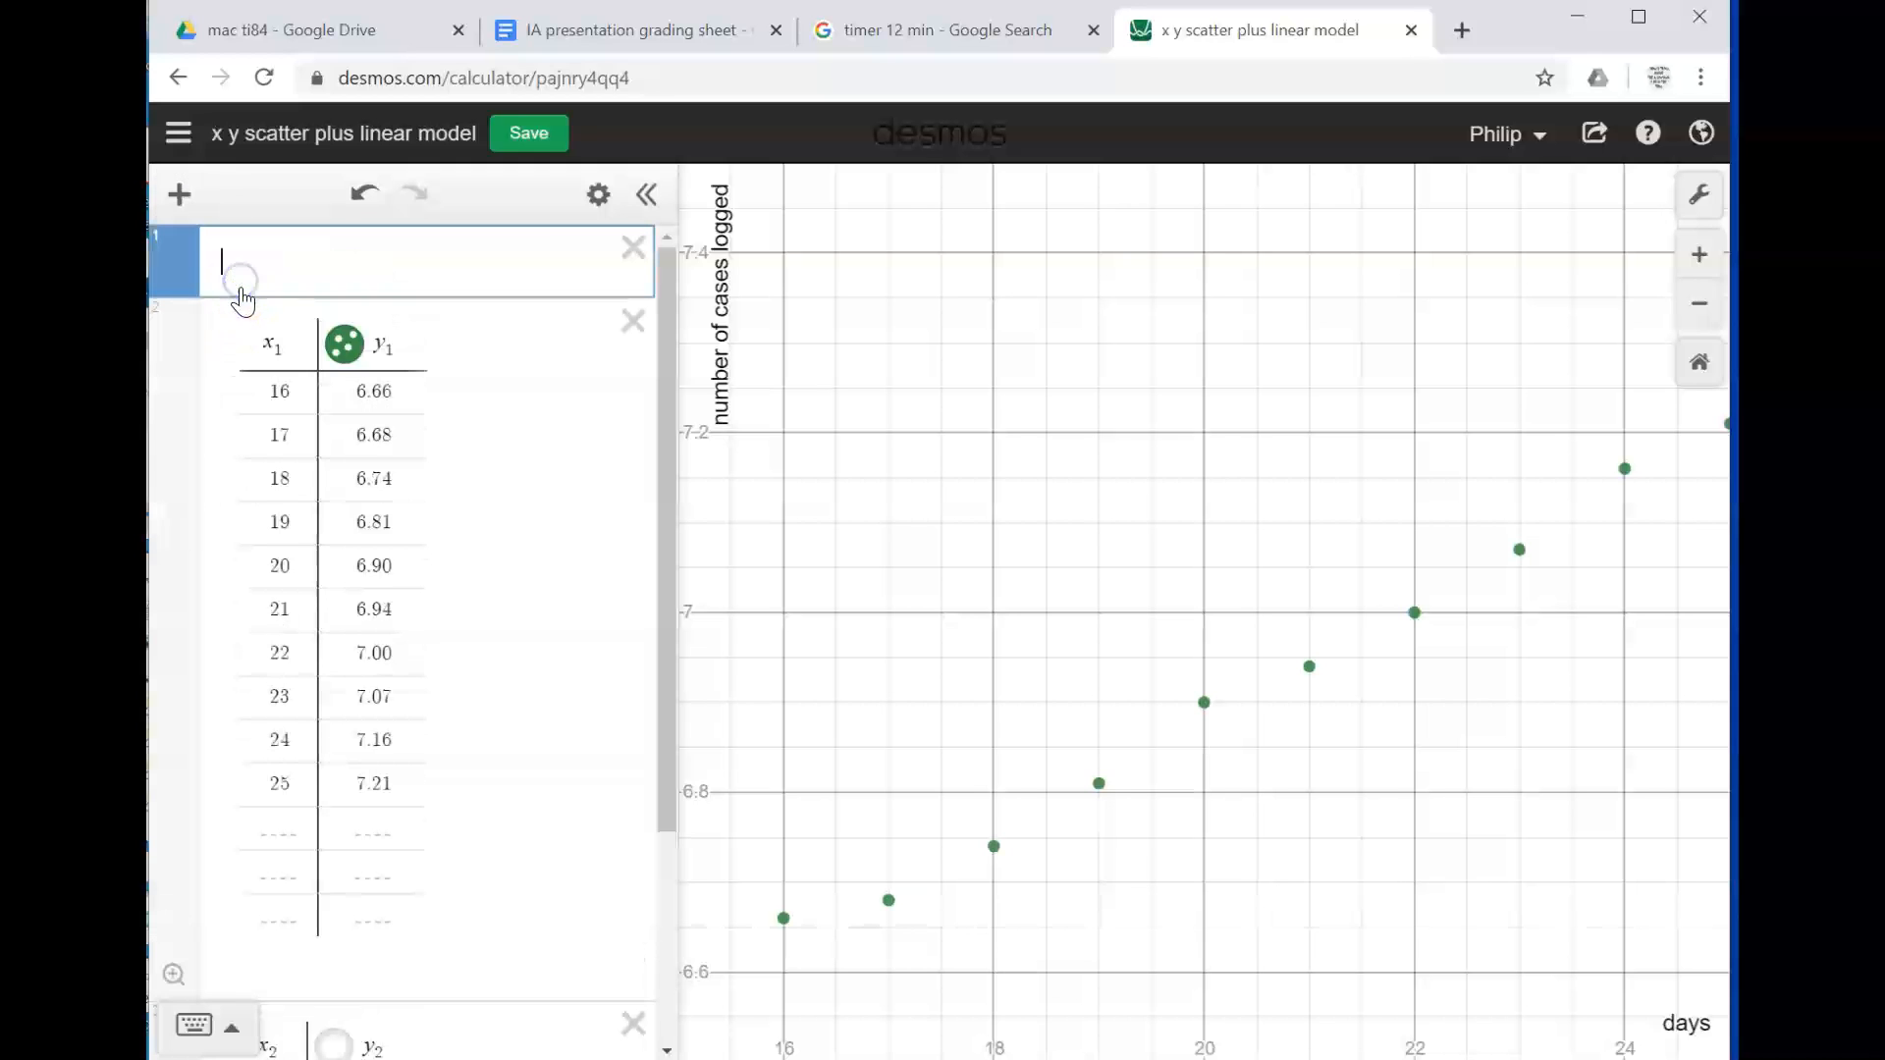
text(y = mx + c)
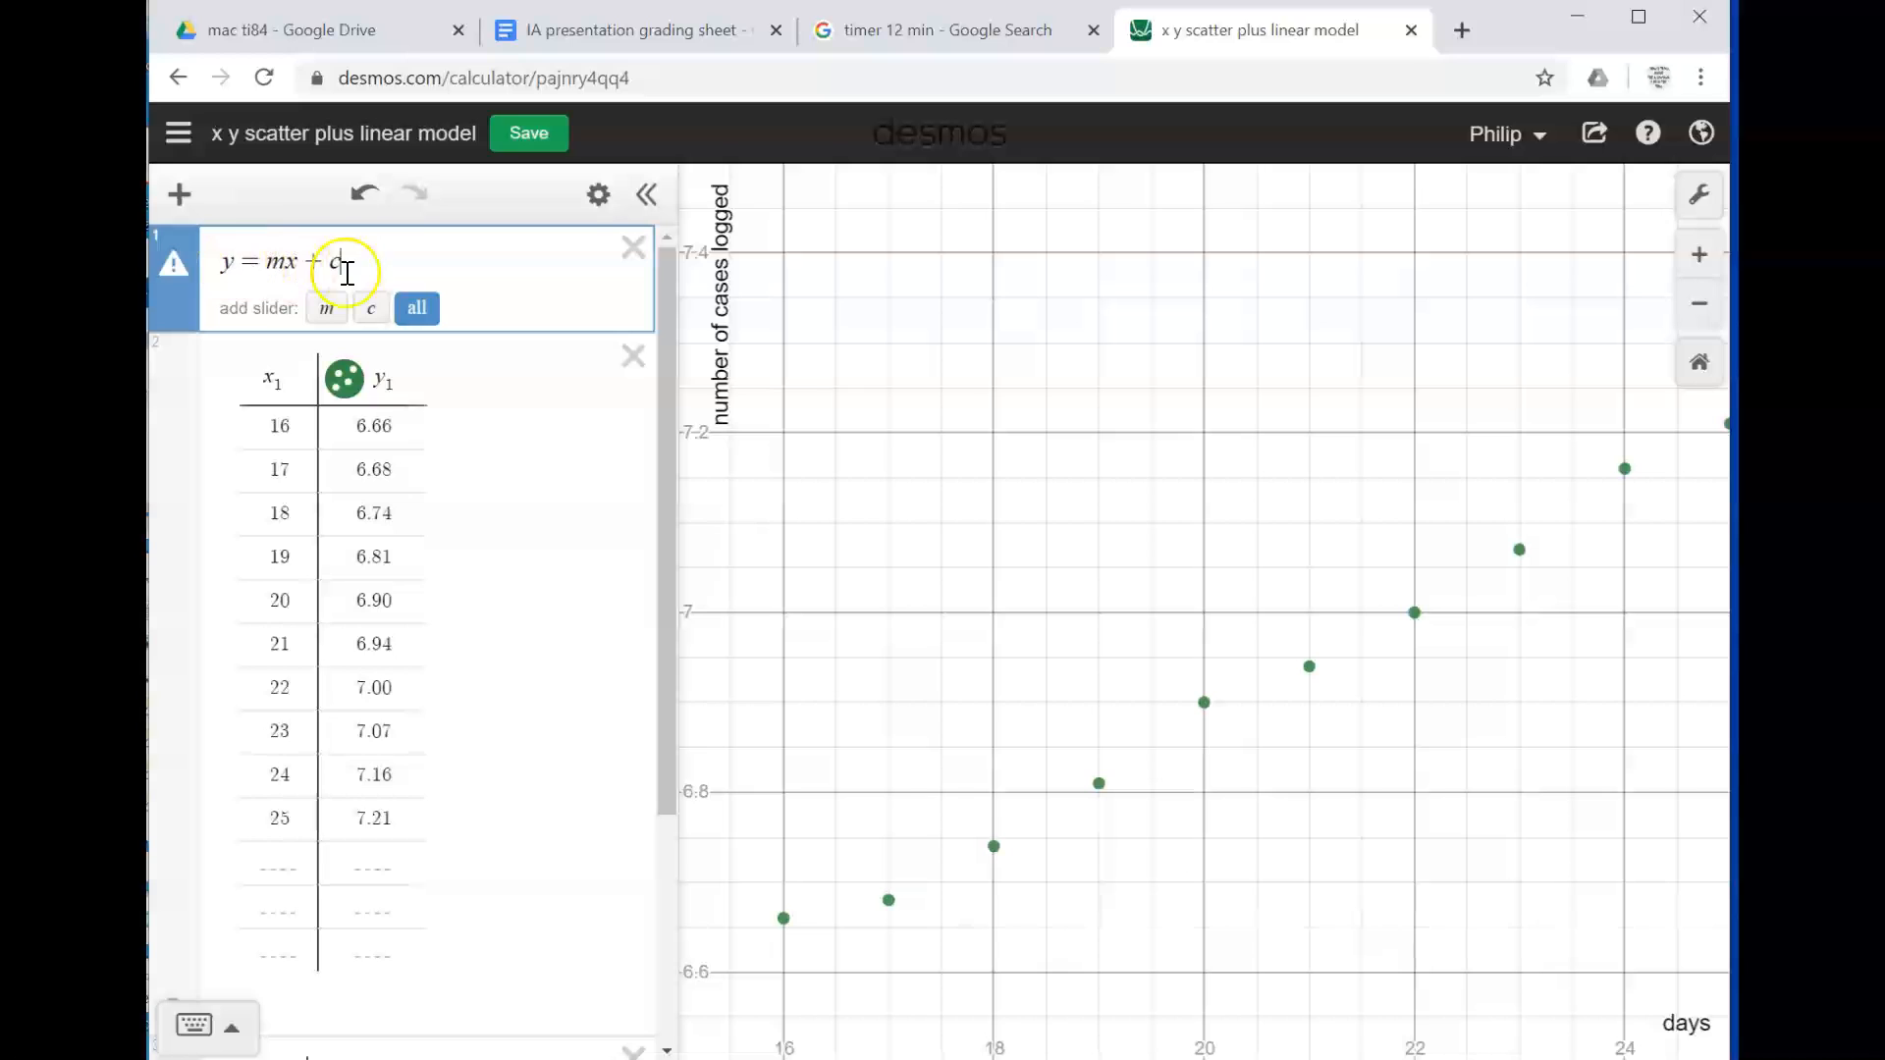
Step: Turn the expression into the linear regression y₁ ~ mx₁ + c, replacing the equals sign with a tilde and adding subscript 1 to both variables
click(267, 261)
key(BackSpace)
text(~)
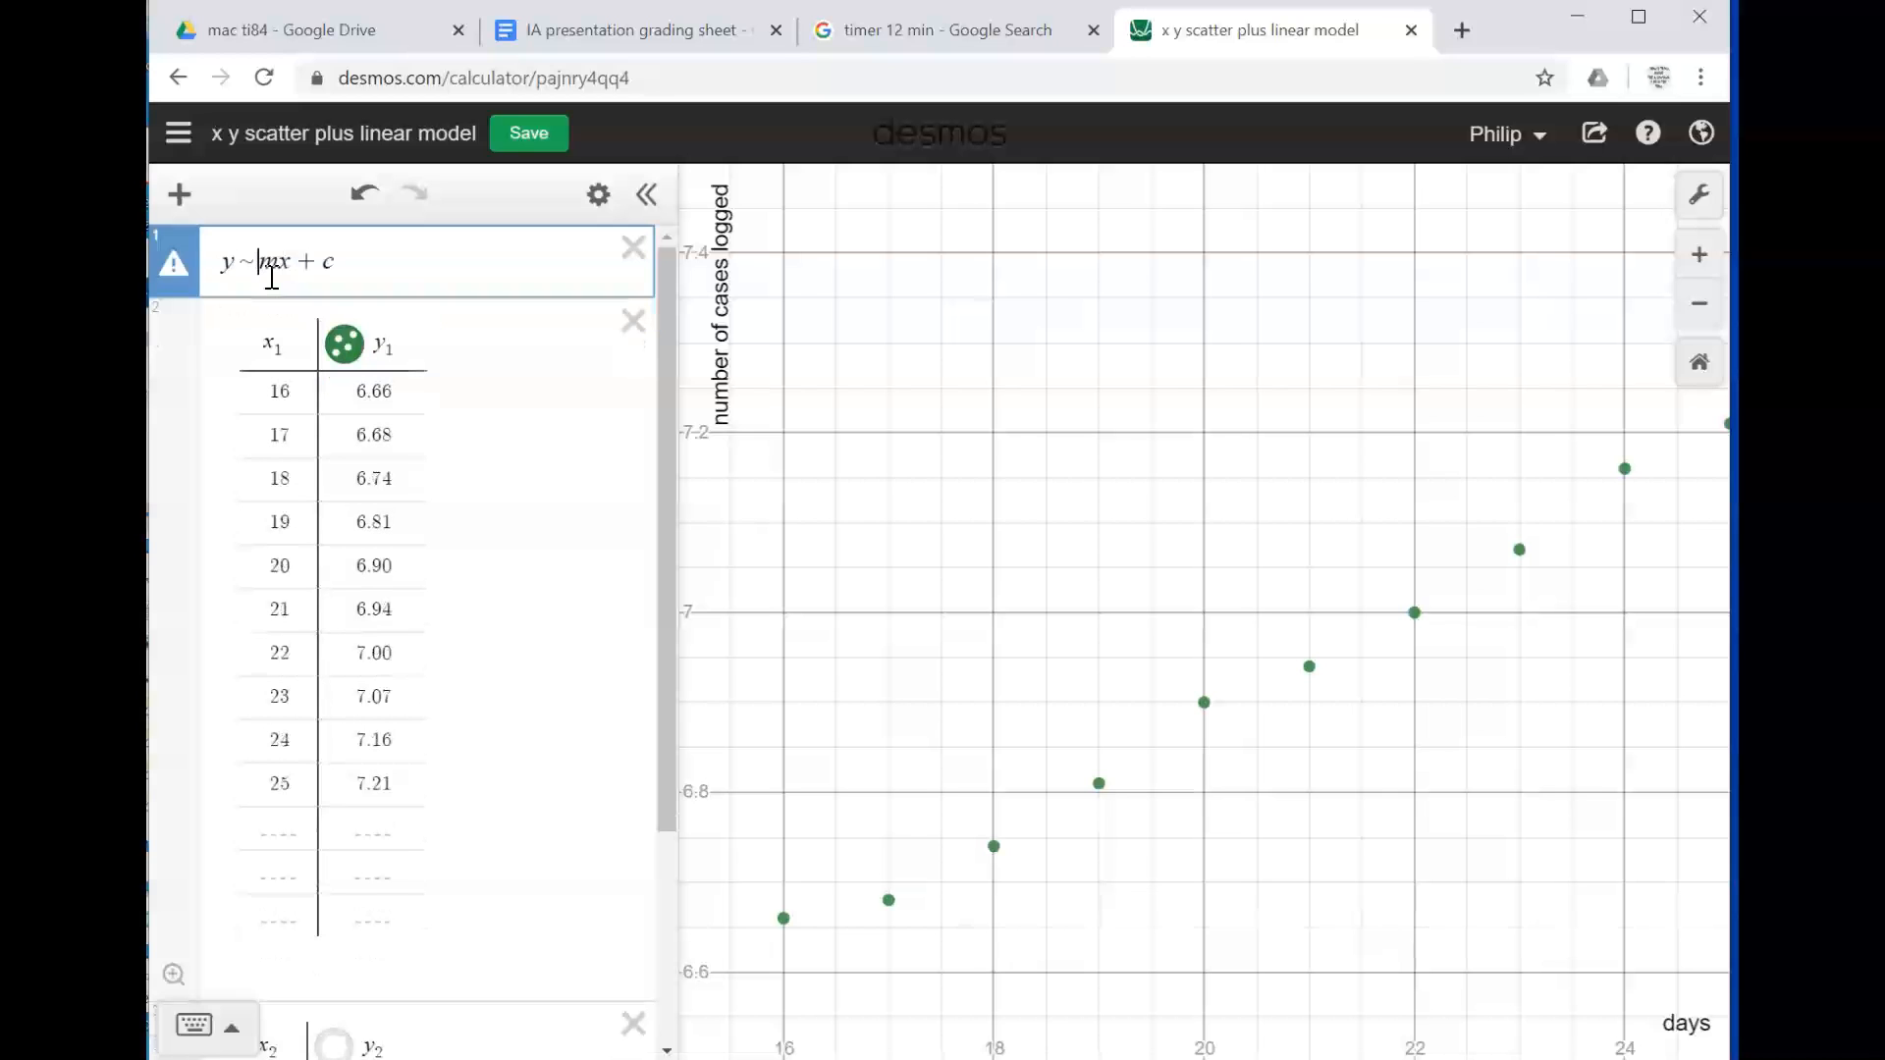
key(BackSpace)
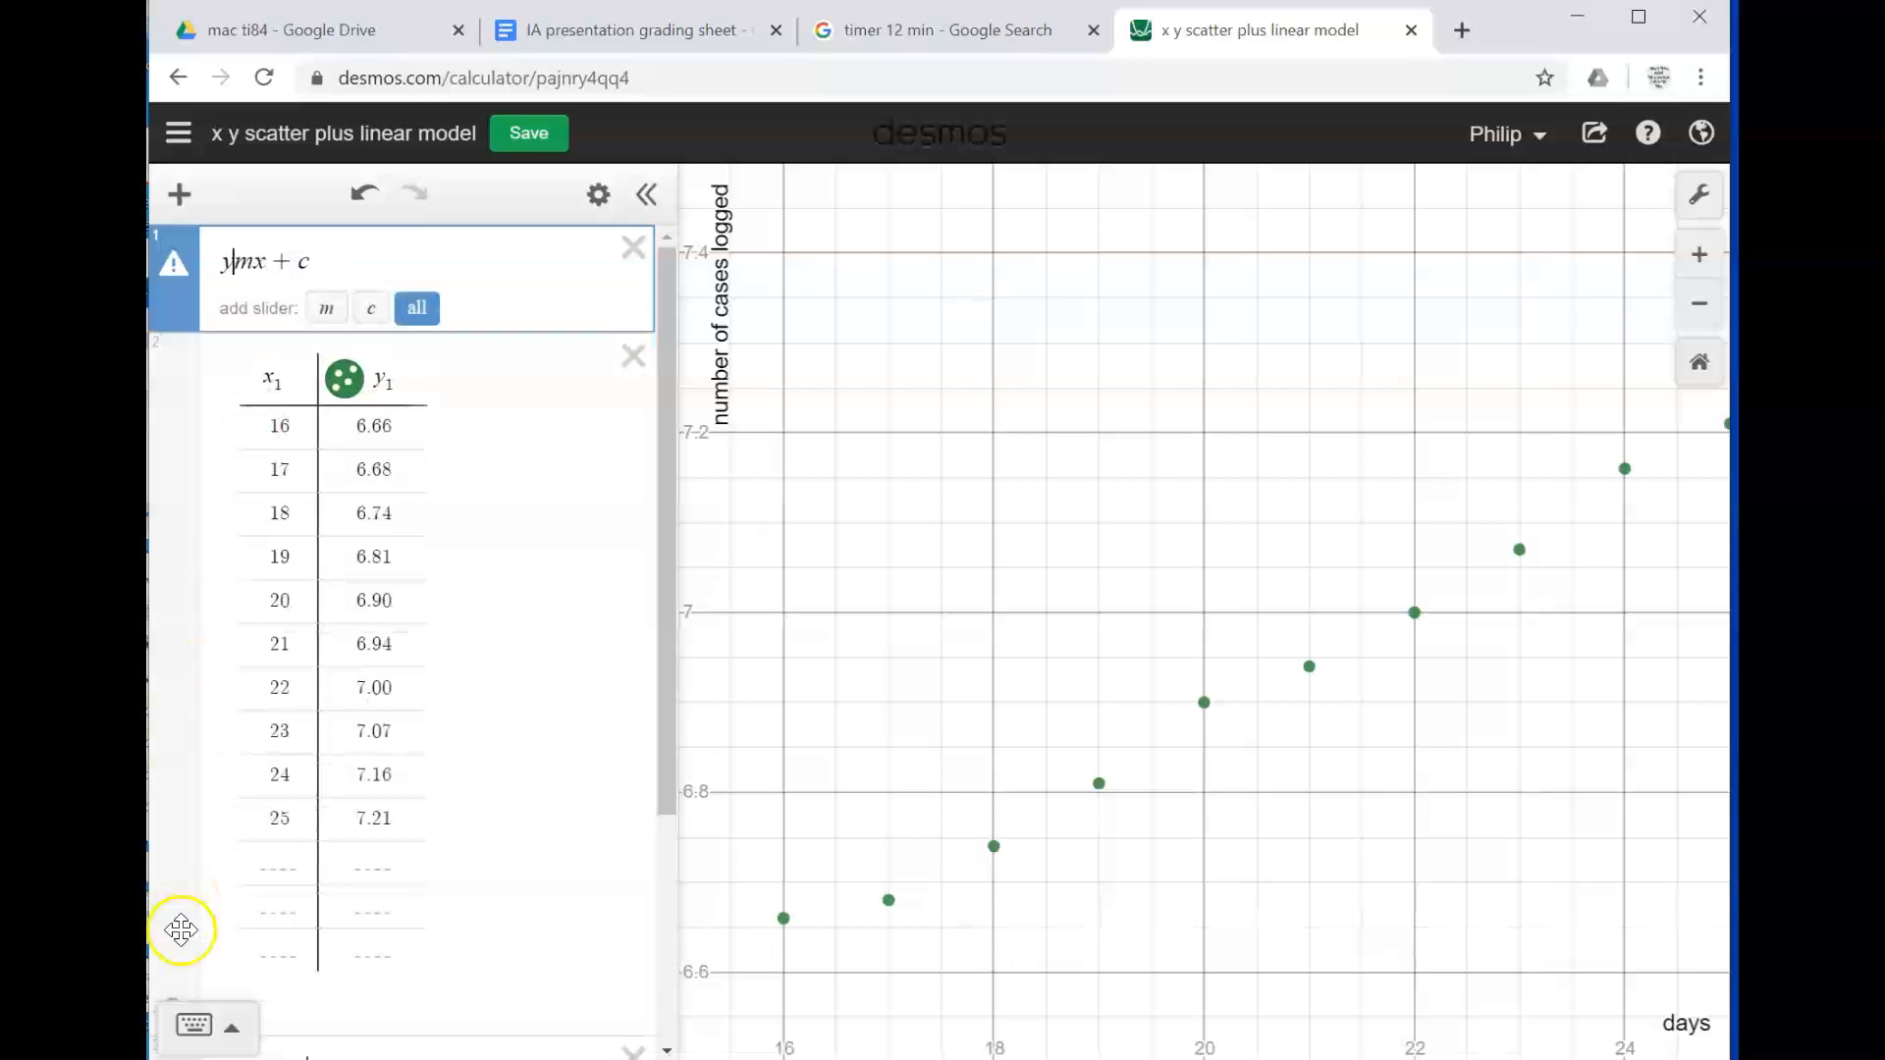
click(194, 1026)
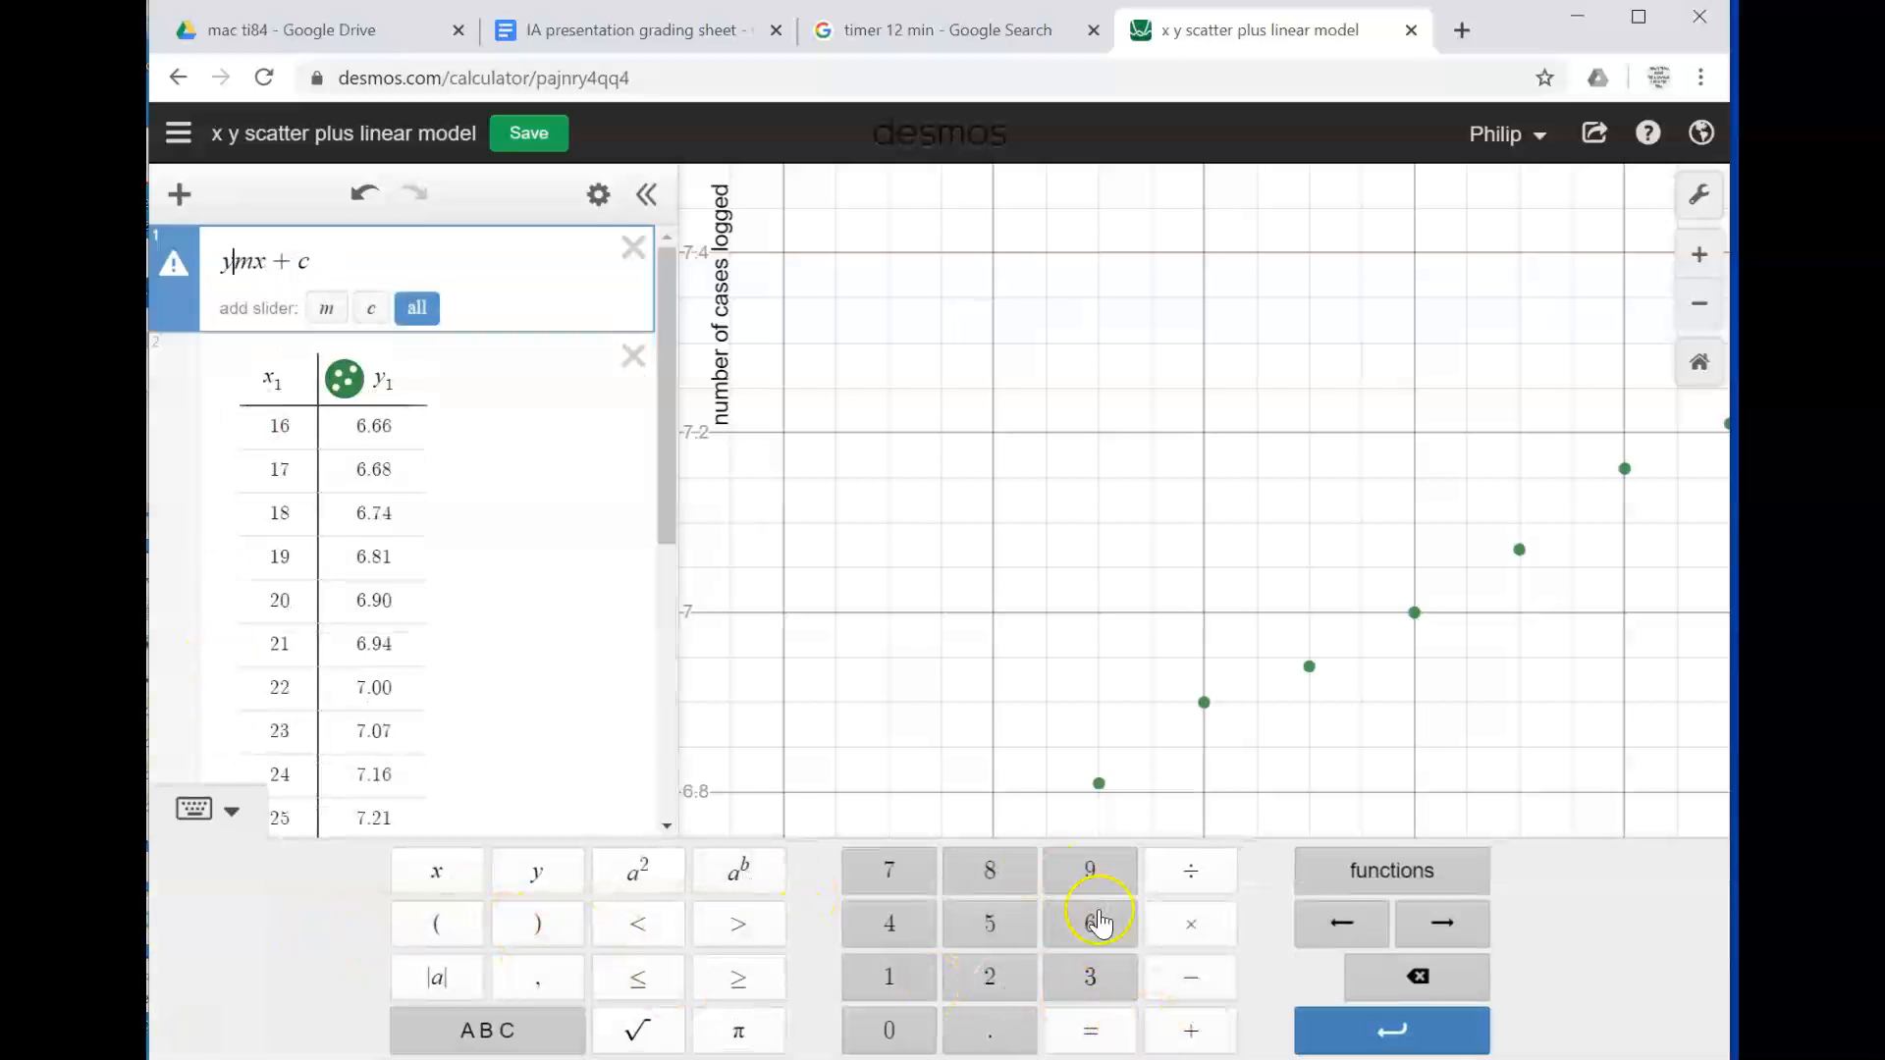
click(520, 1030)
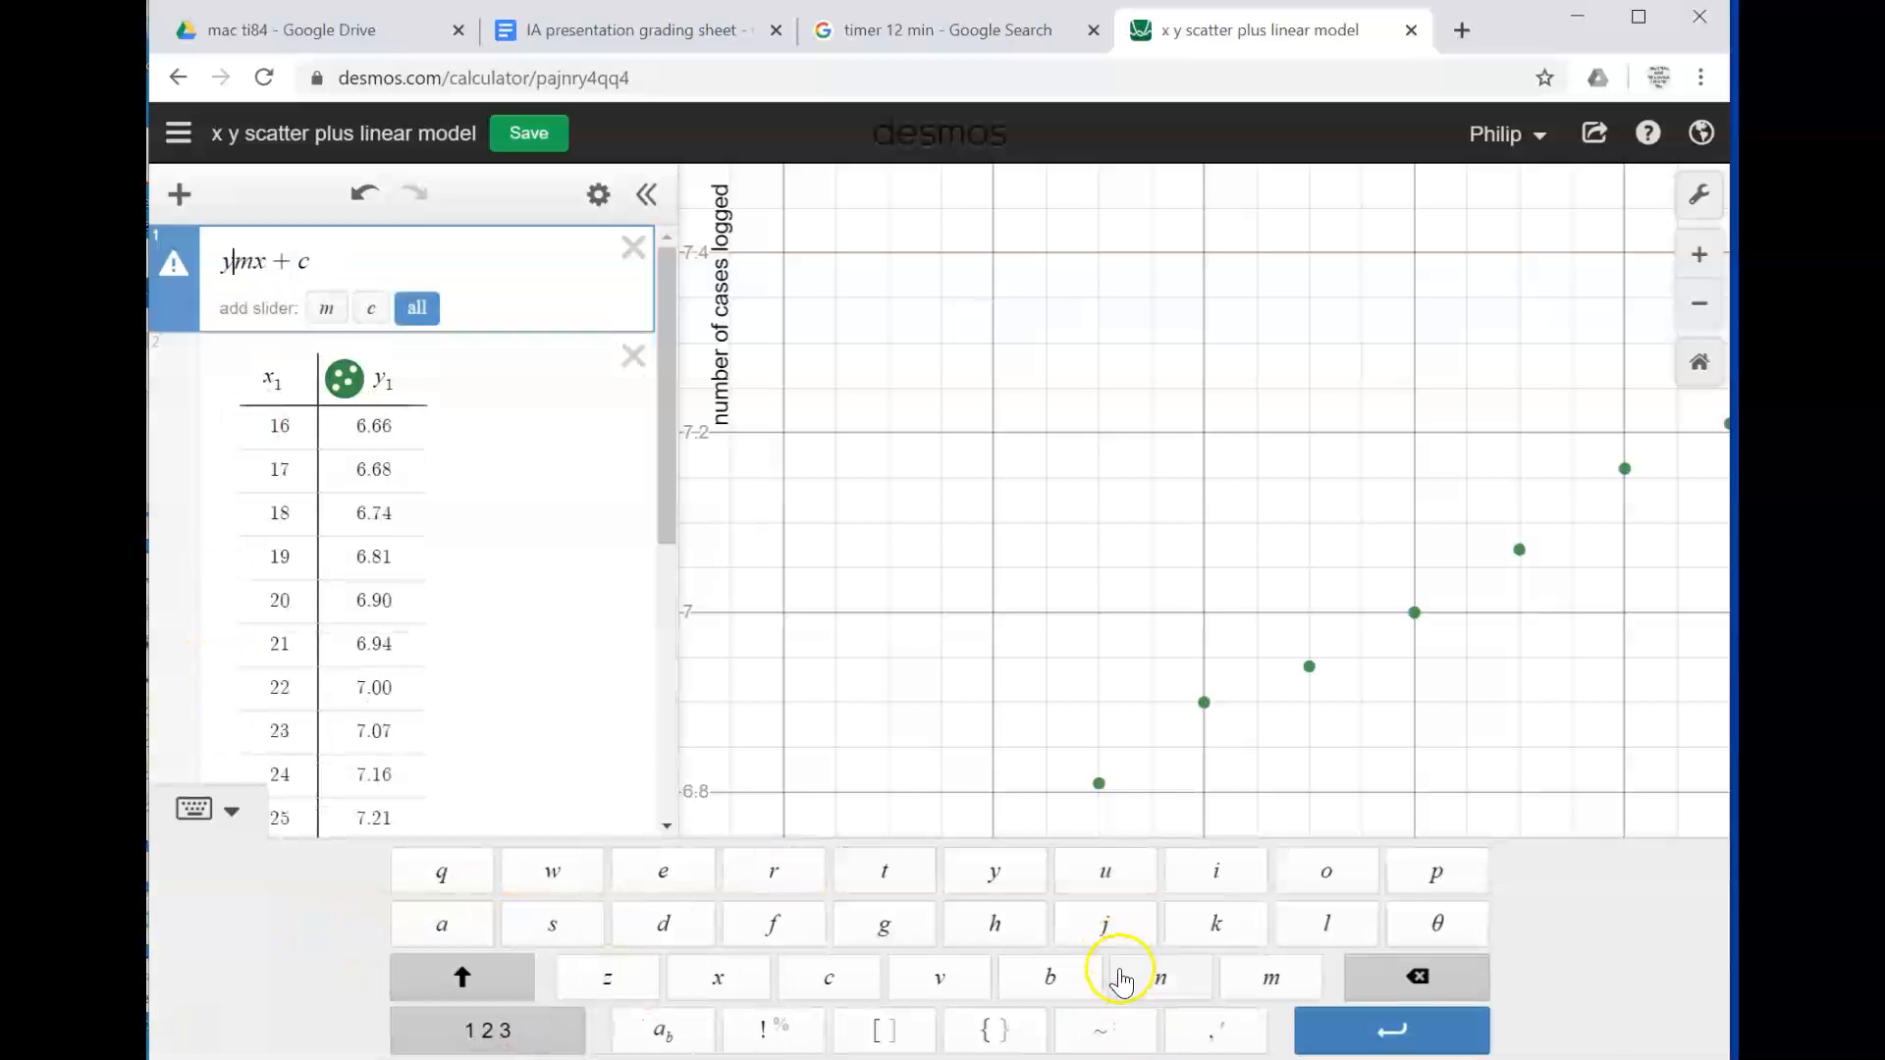
click(1102, 1030)
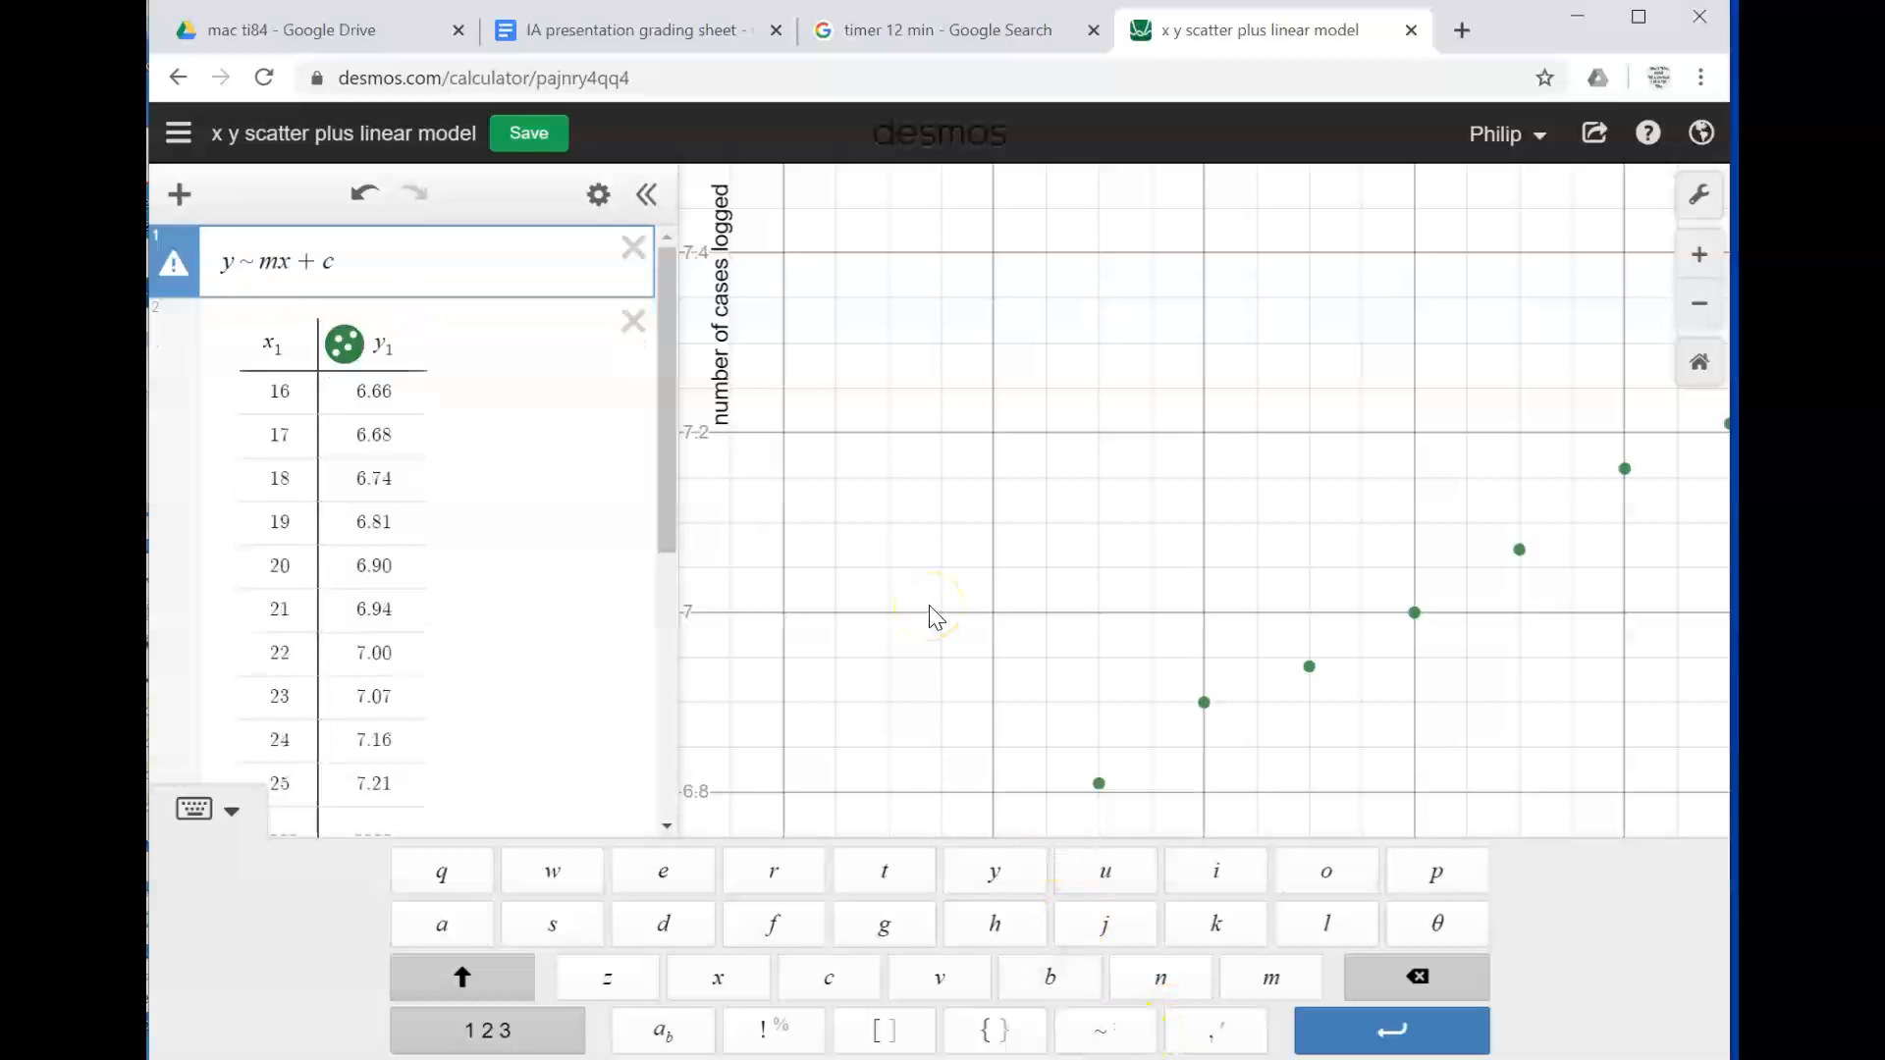
text(1)
text(1)
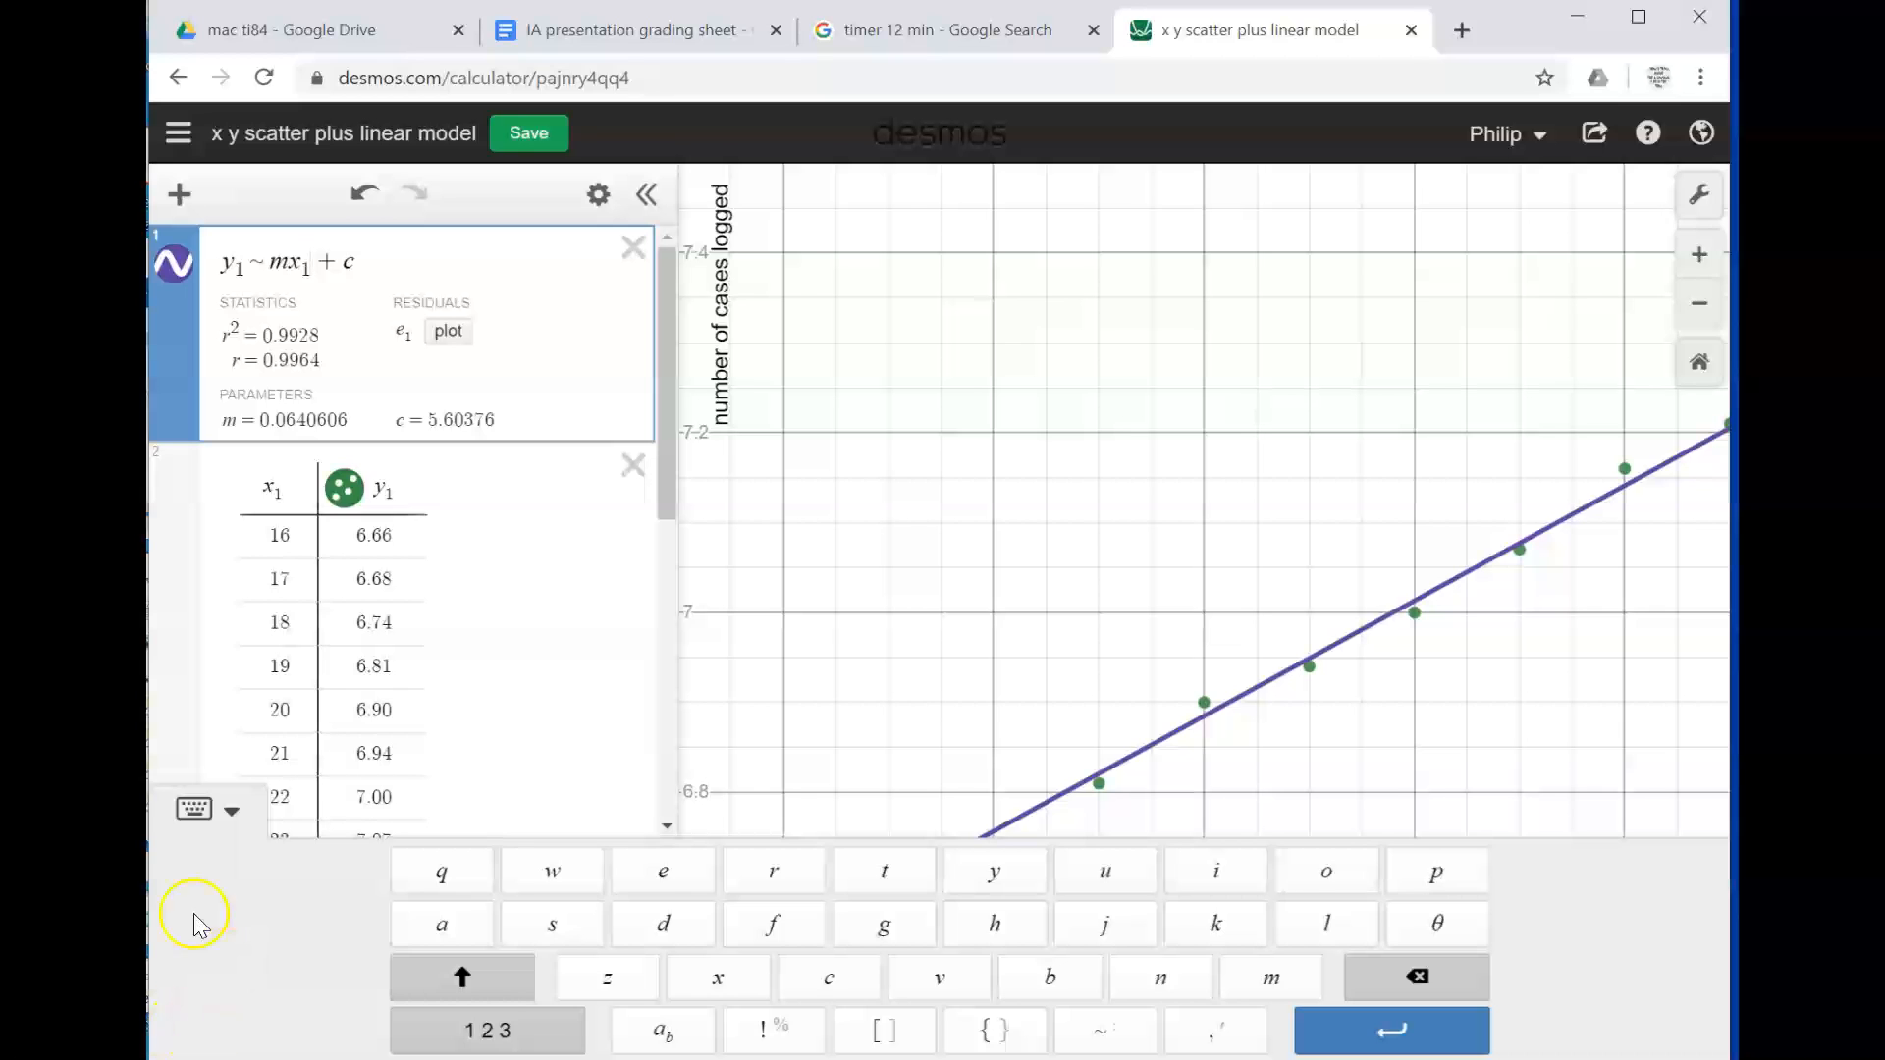
click(198, 810)
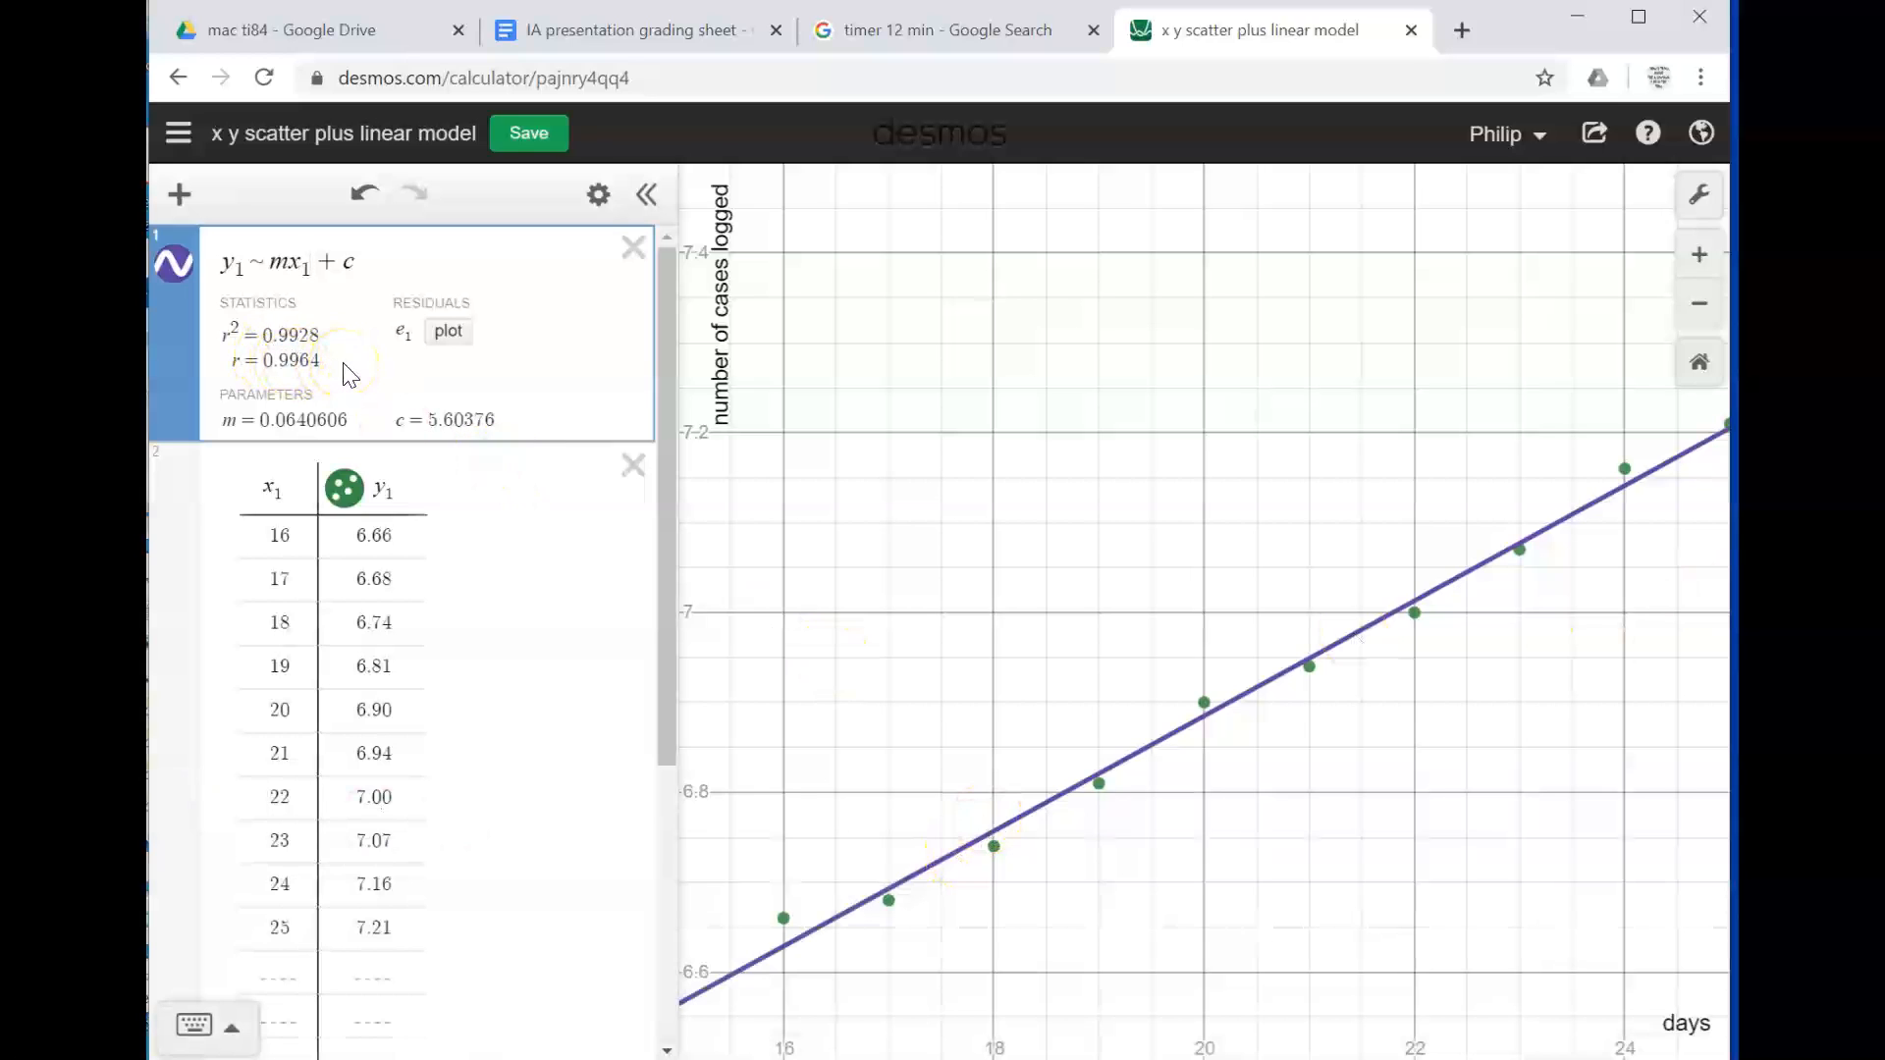
Step: Review the regression's slope and intercept parameters, and look at the graph's sharing and export options
click(360, 421)
click(524, 421)
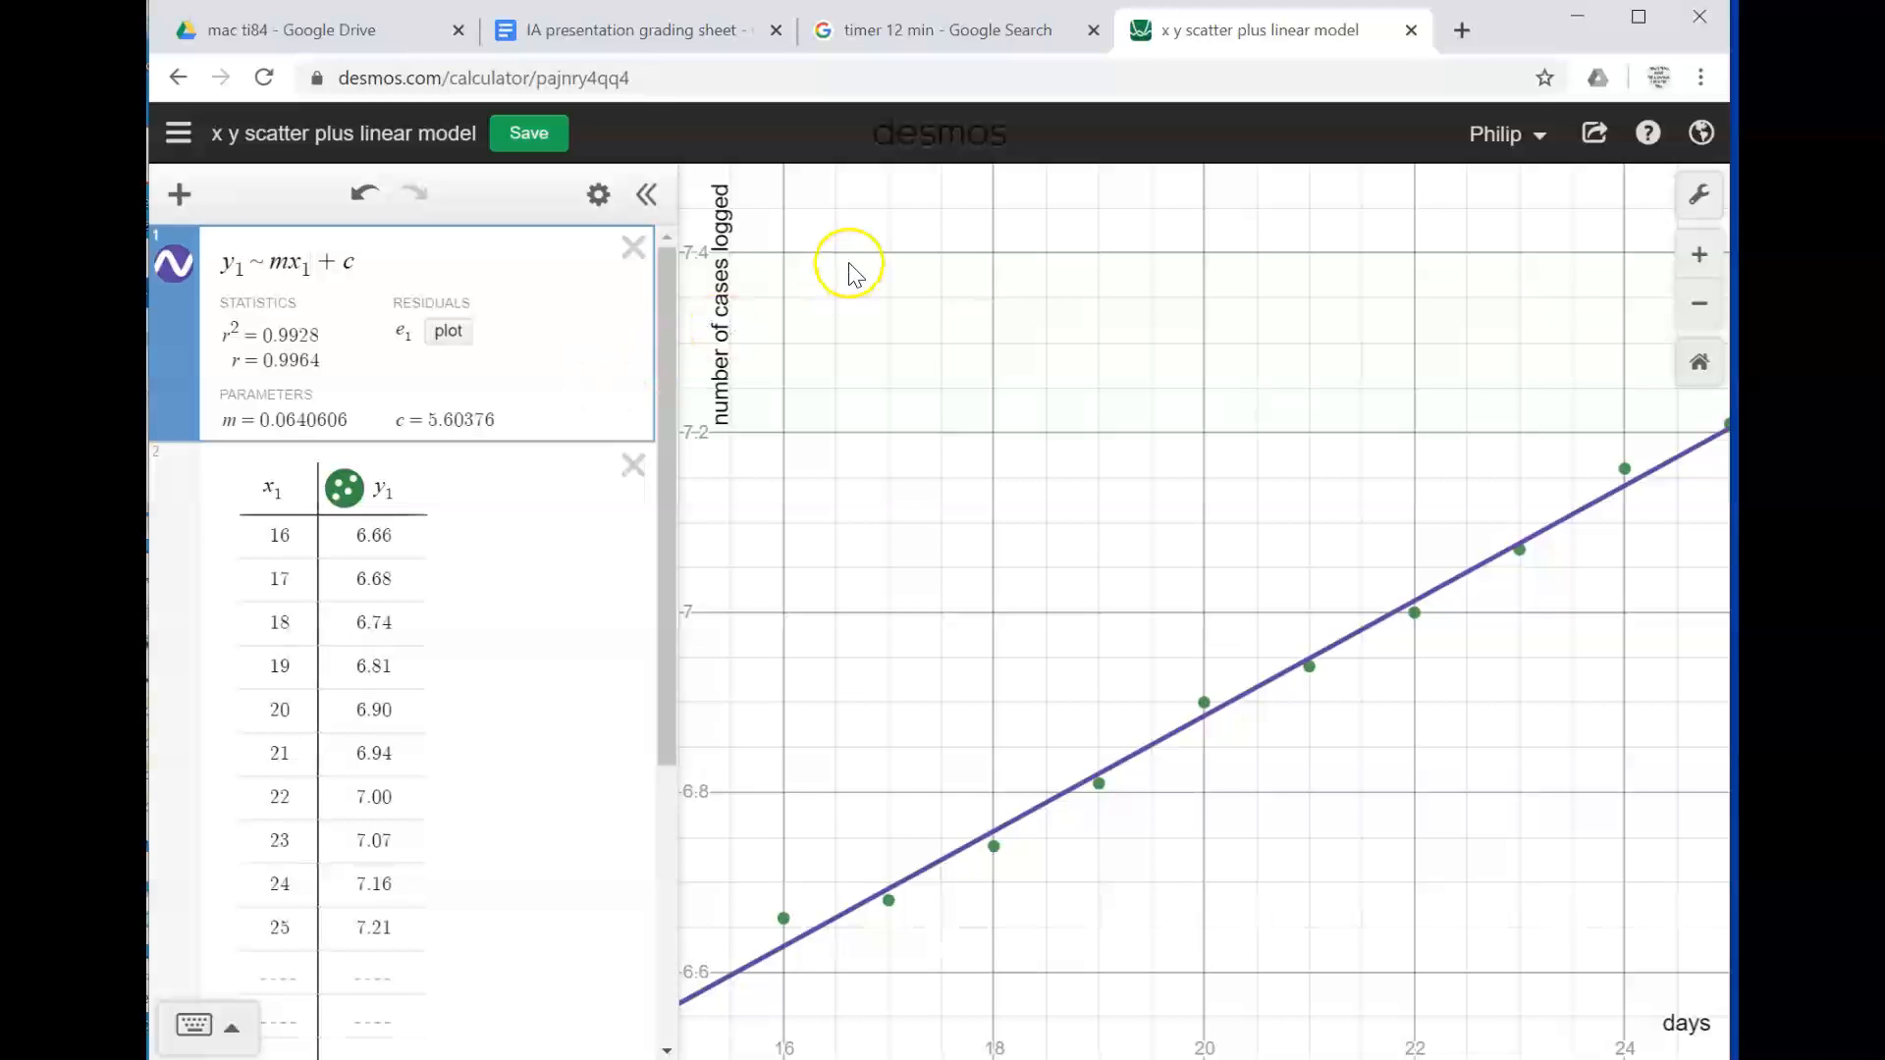
click(1595, 155)
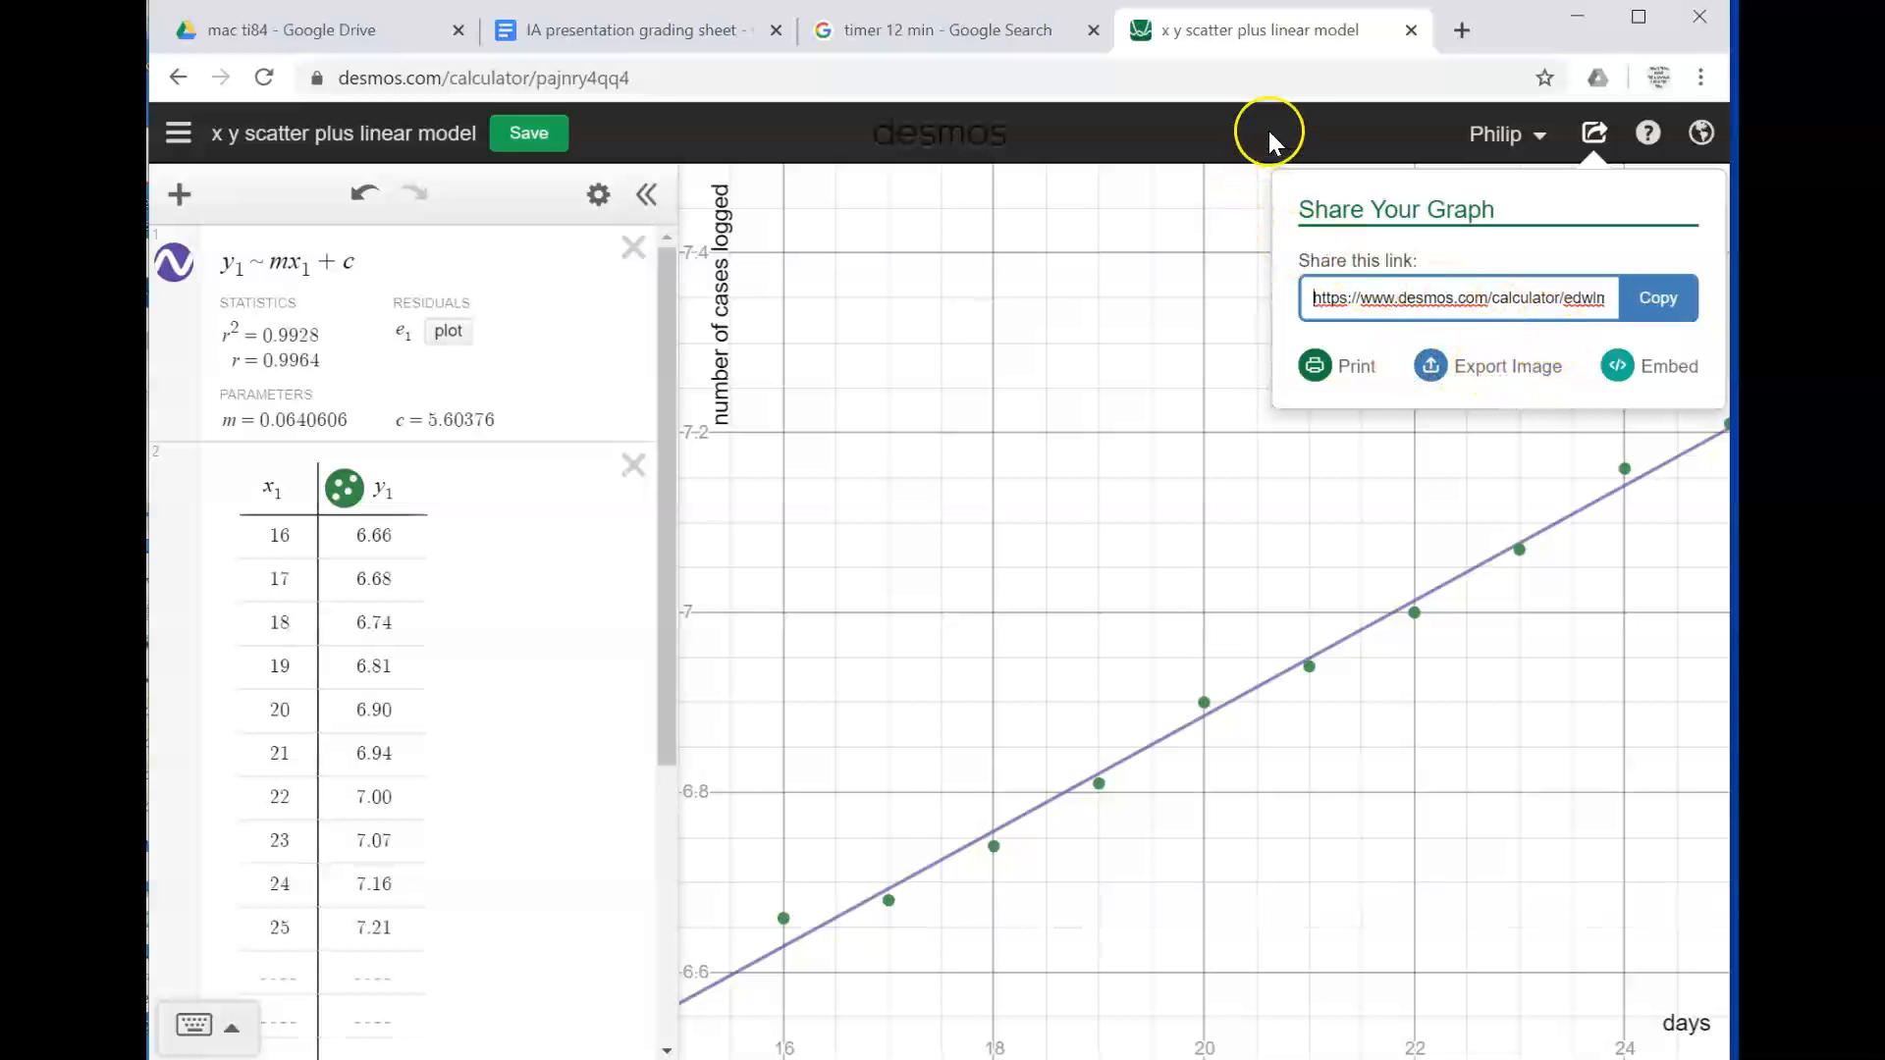
click(1598, 140)
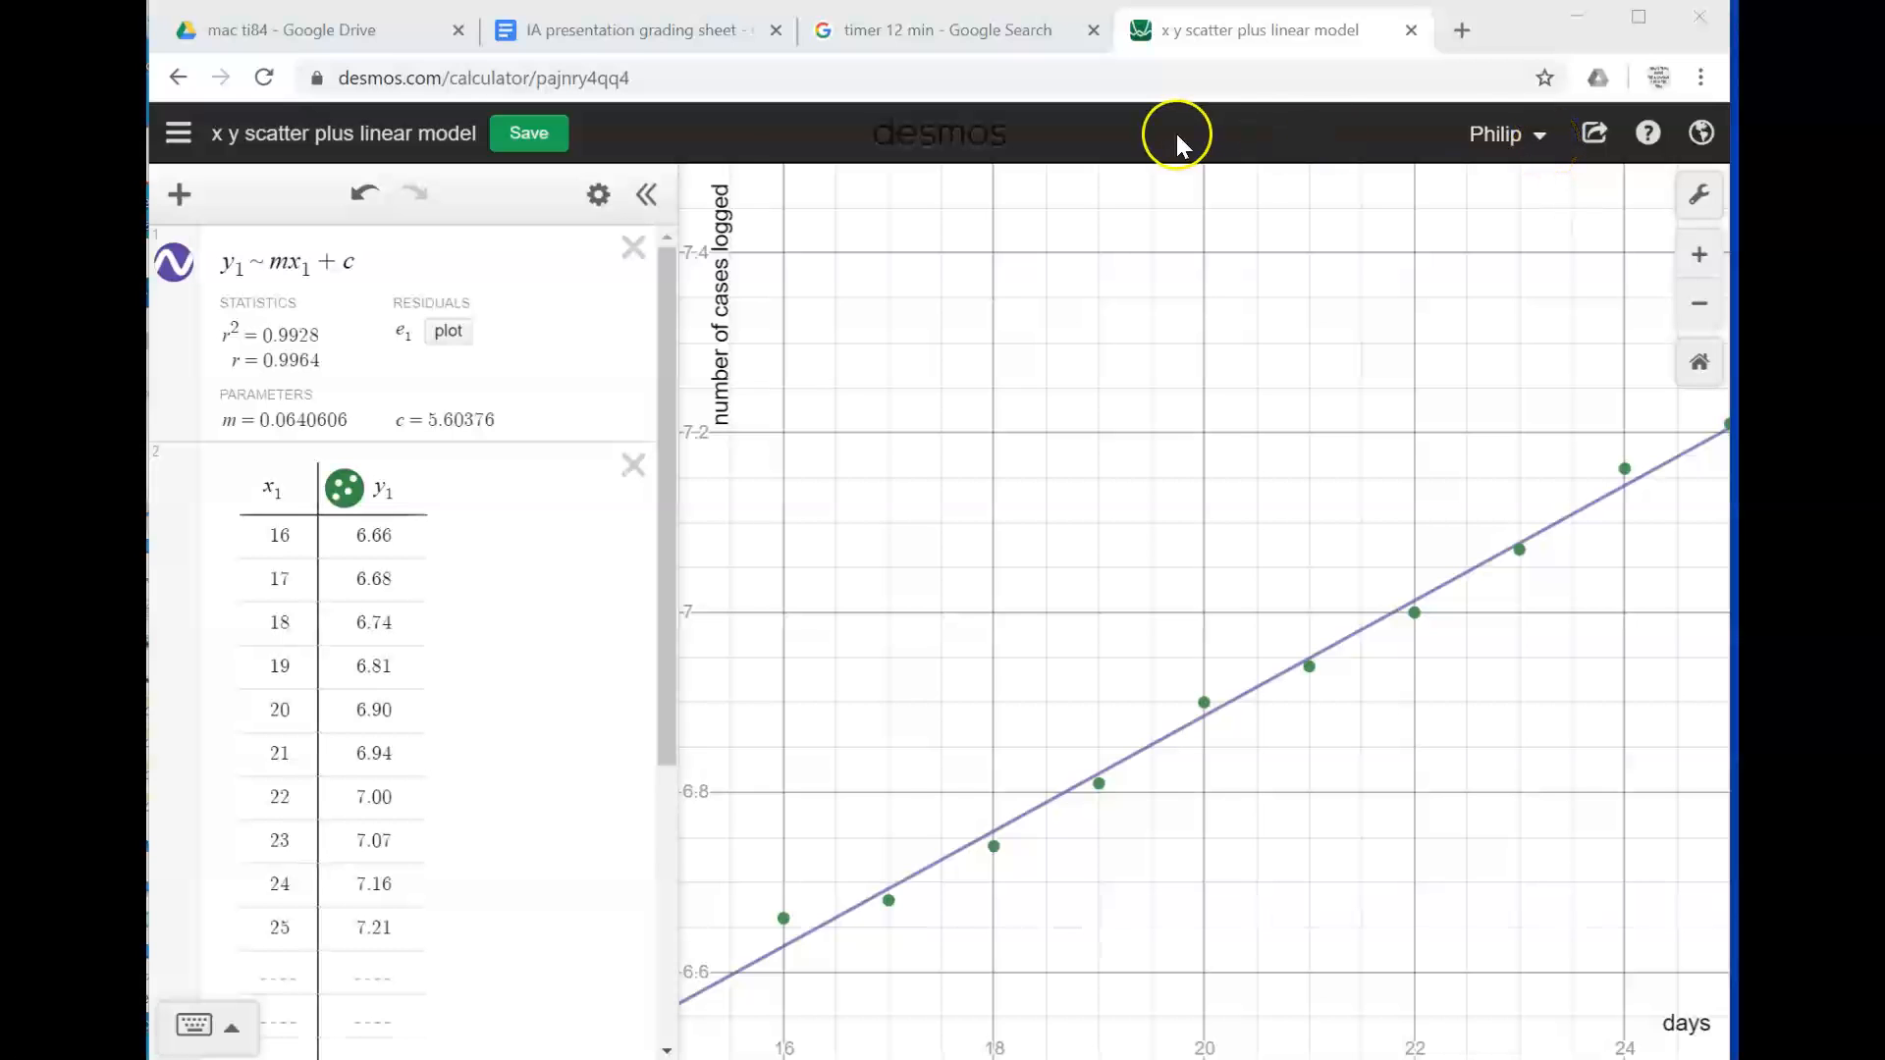
Step: Save the graph under its existing title
click(277, 147)
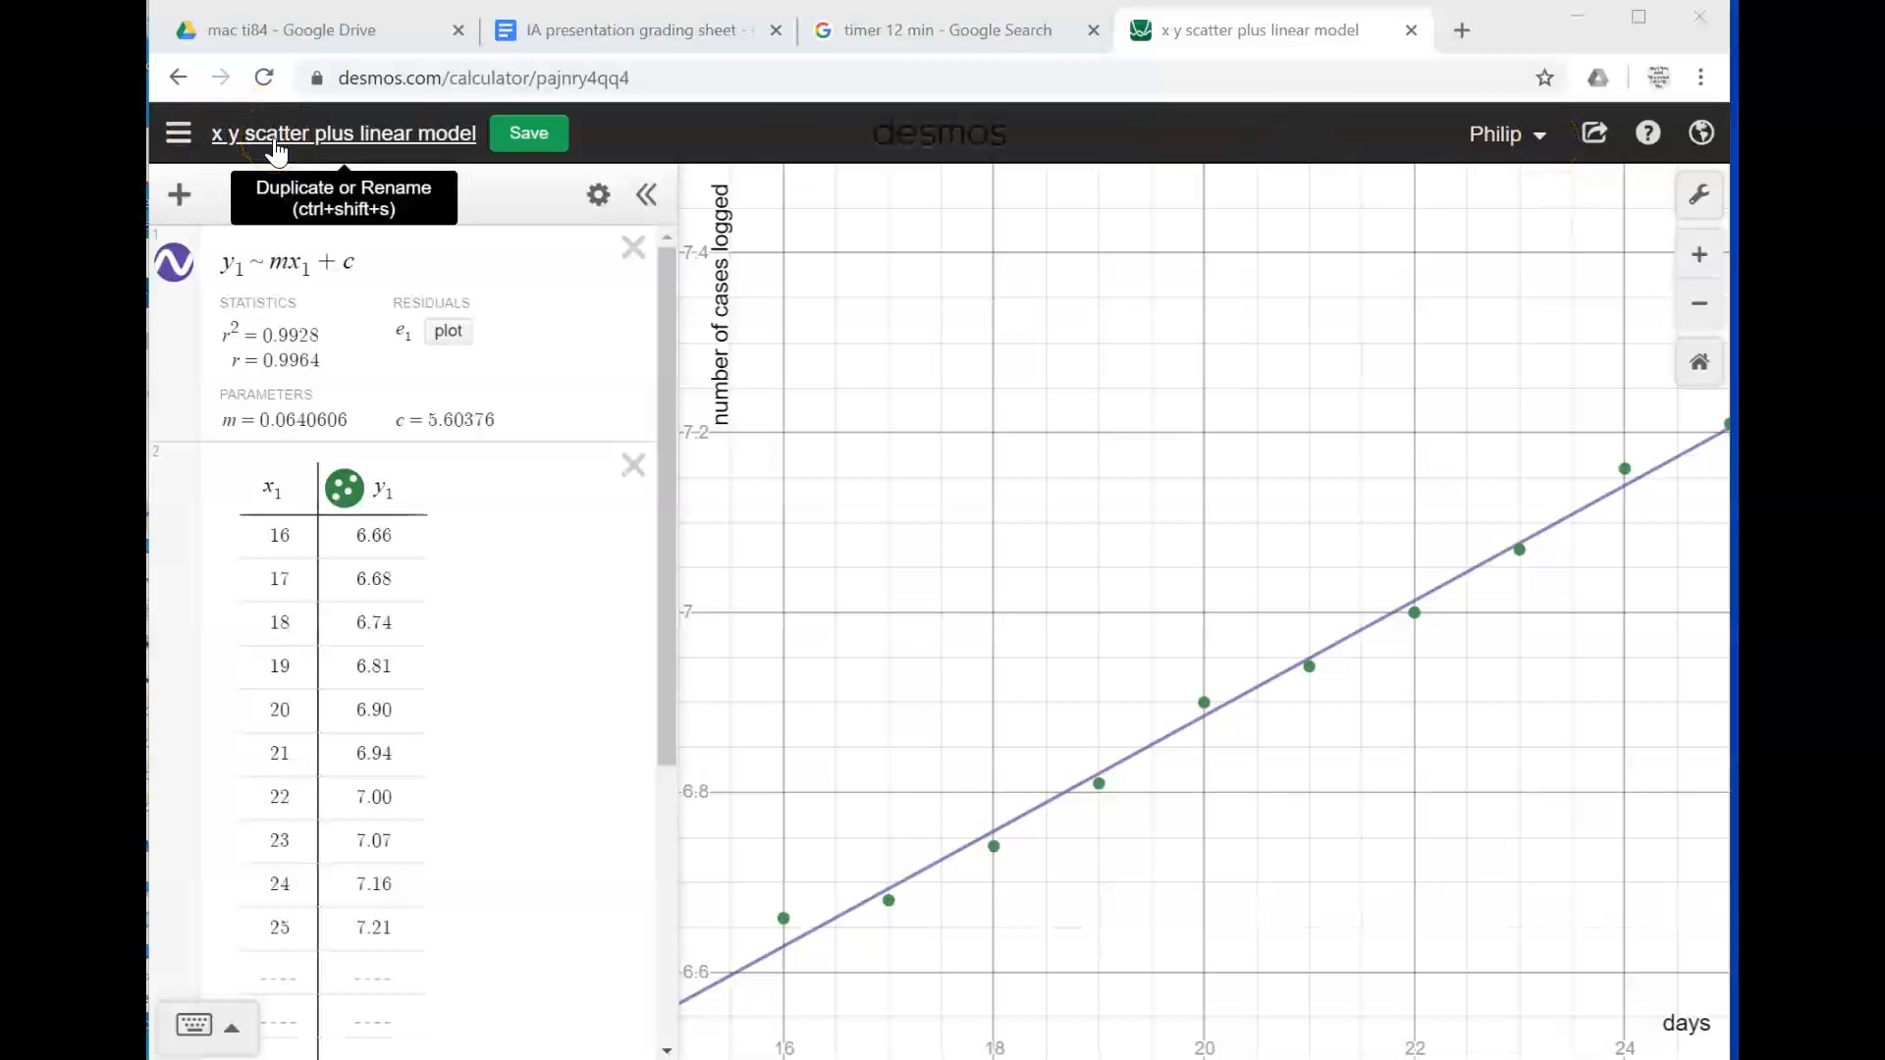
click(280, 144)
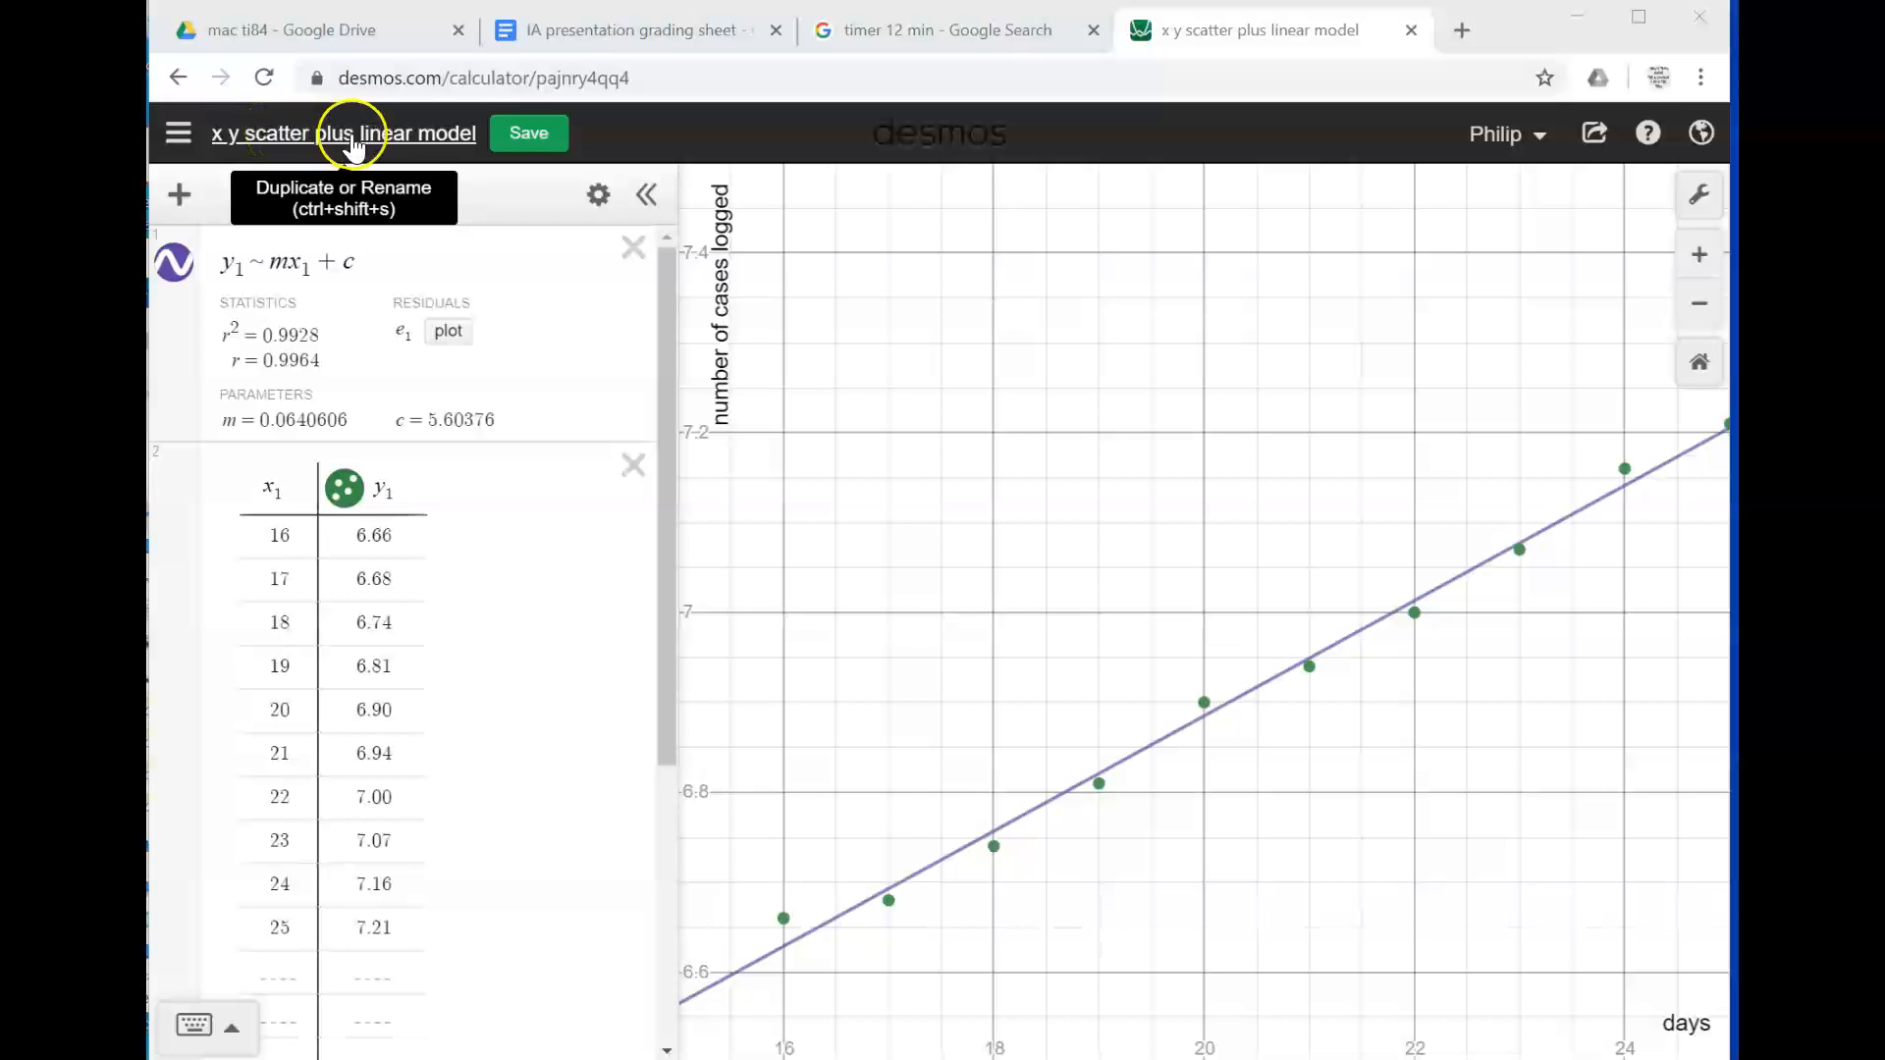
click(515, 132)
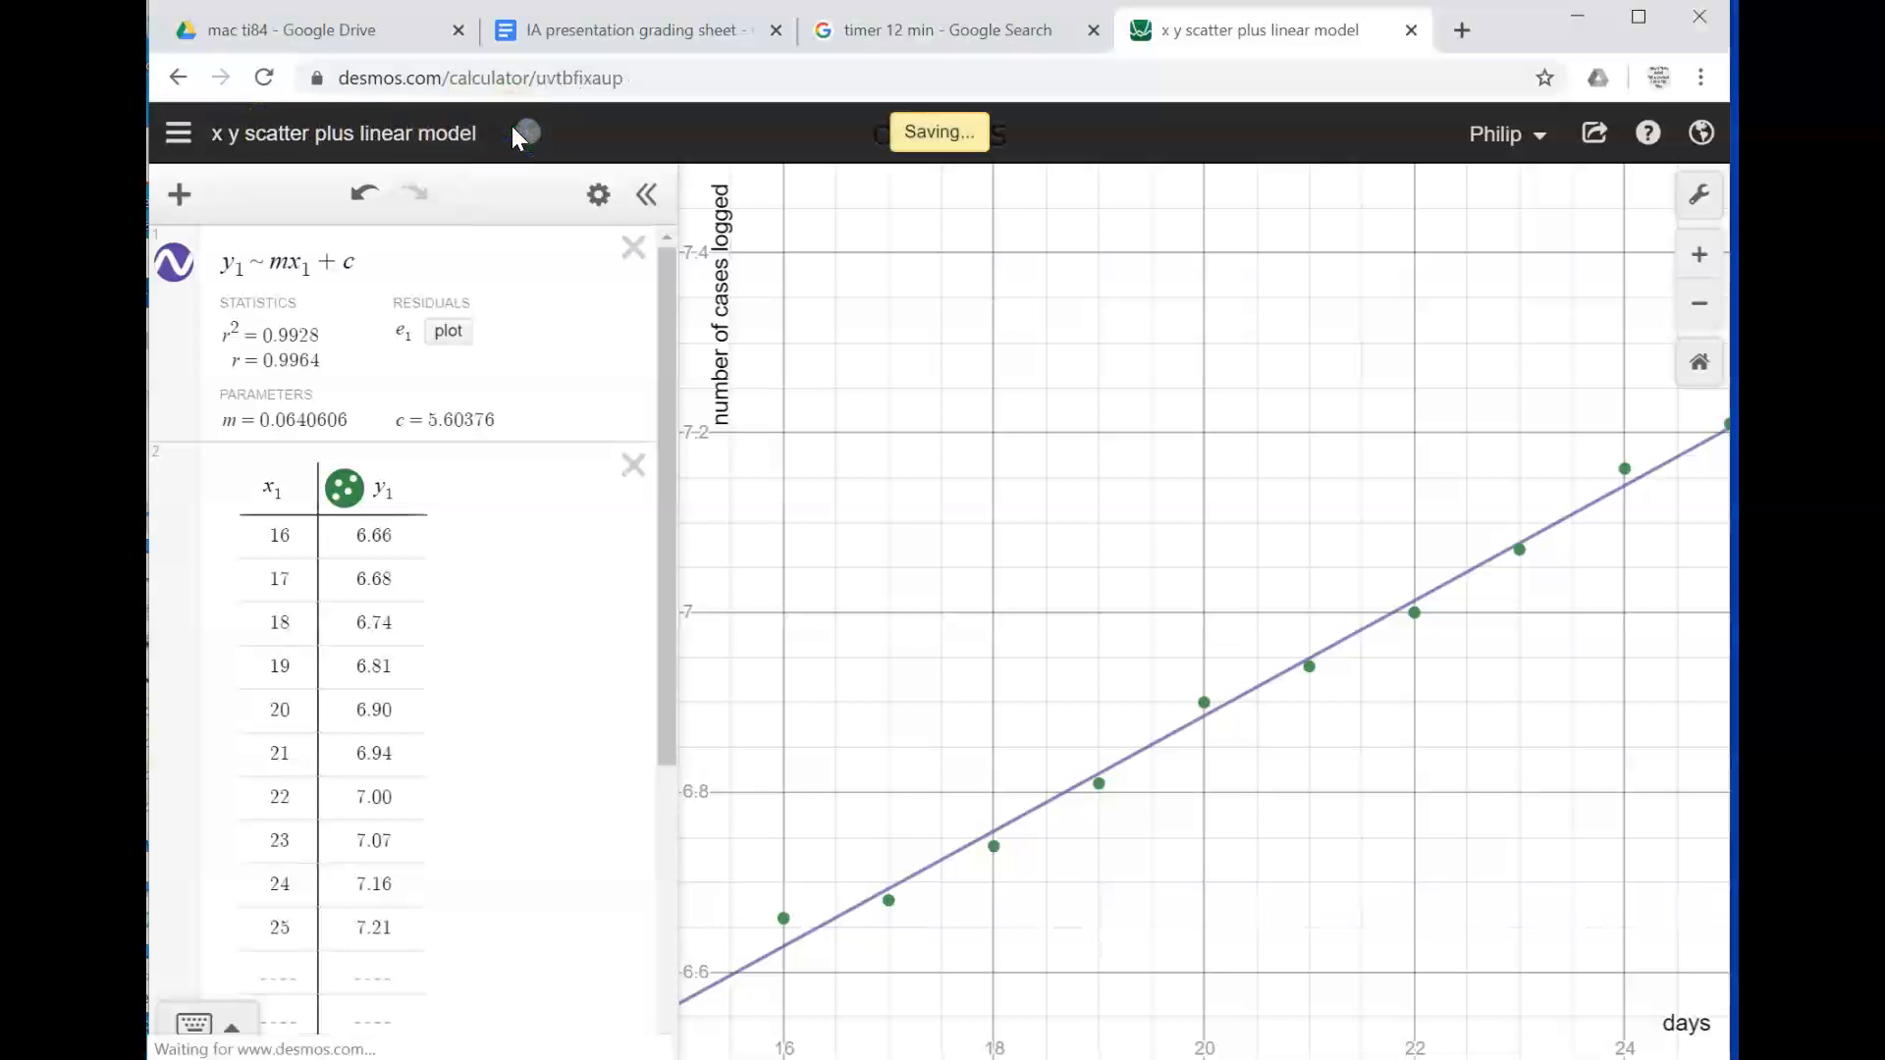